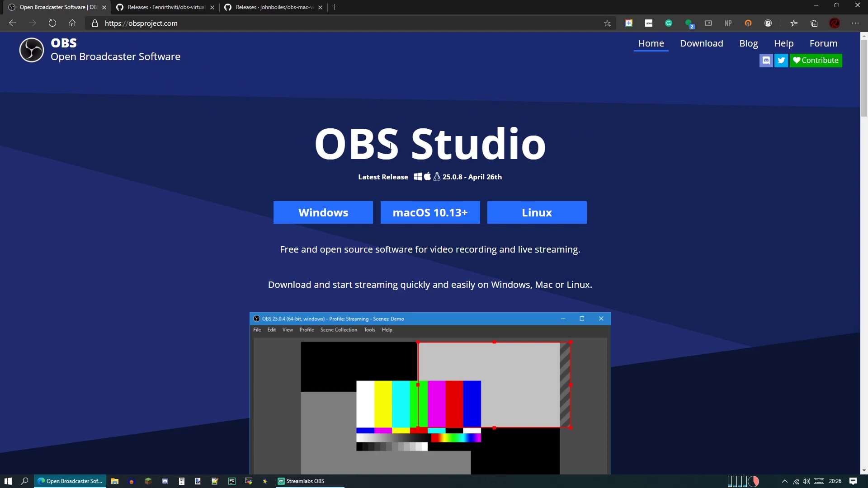
- Download the Windows installer for OBS Studio 25.0.8 and save it in the Downloads\recording folder
scroll(199, 253, down, 5)
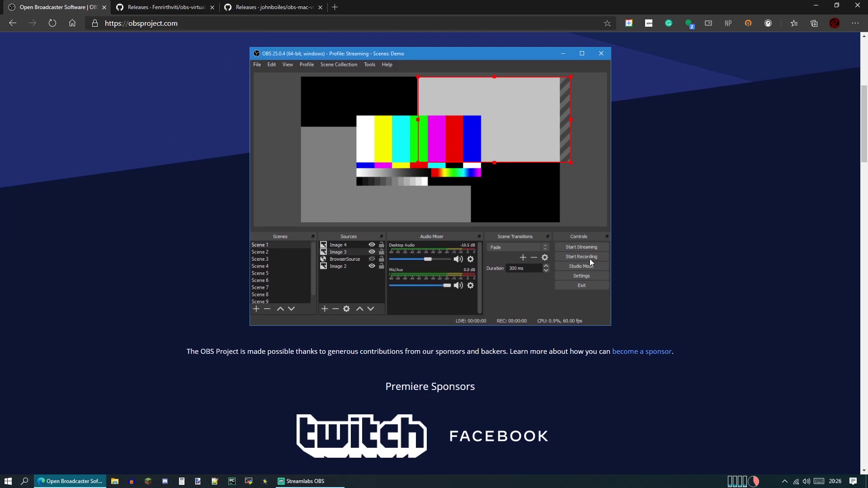
scroll(433, 249, up, 4)
scroll(433, 246, up, 2)
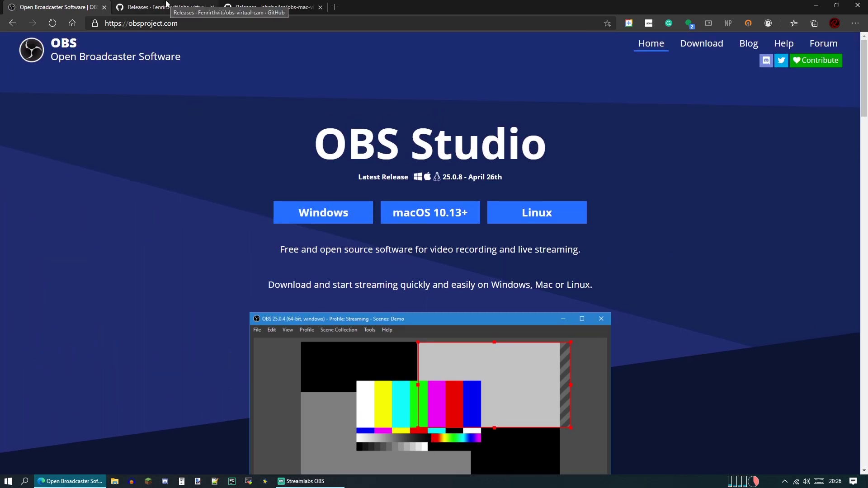
scroll(169, 162, down, 6)
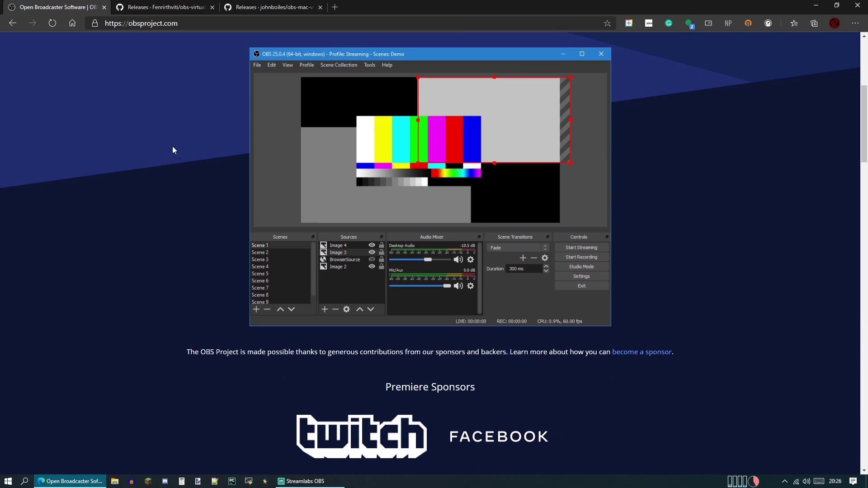
scroll(172, 148, up, 1)
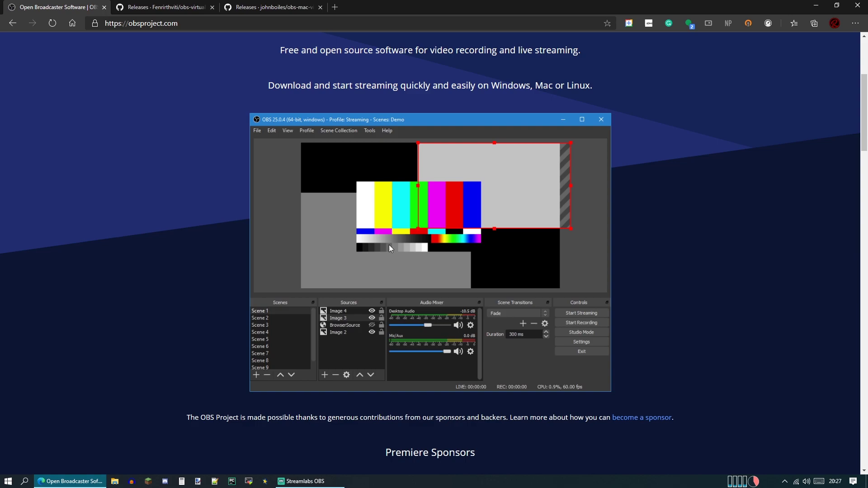
scroll(279, 148, up, 4)
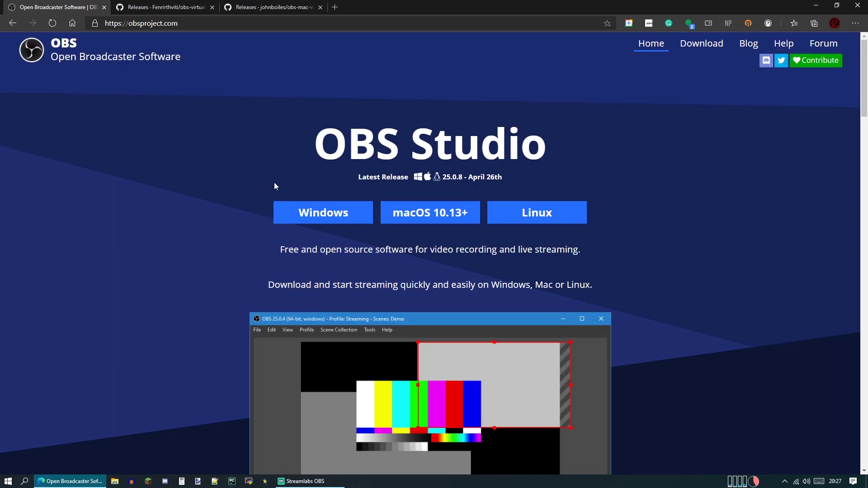
click(322, 216)
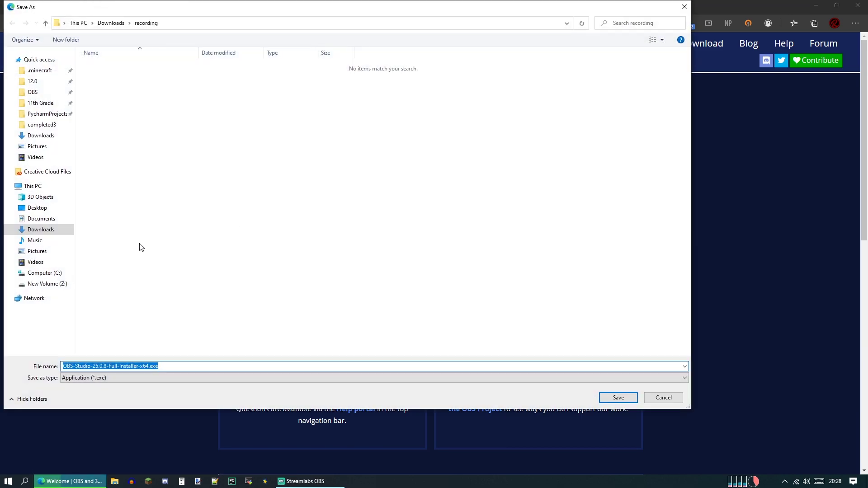
click(628, 400)
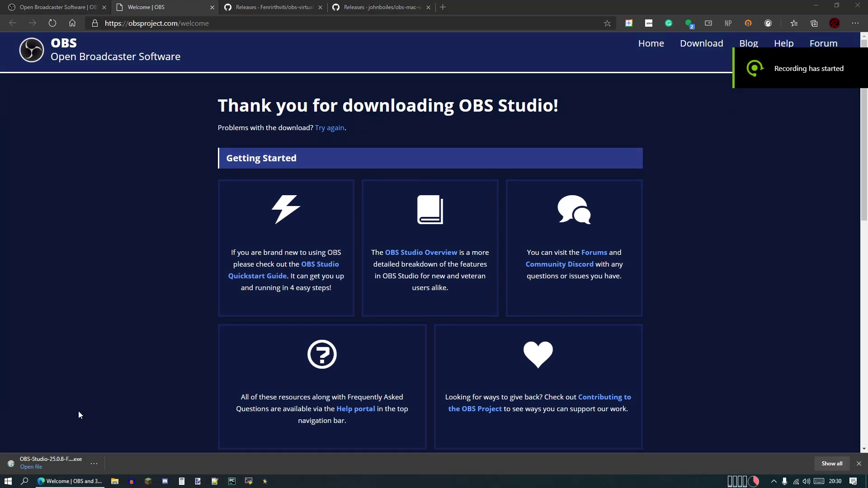
- Run the downloaded installer to install OBS Studio in C:\Program Files\obs-studio, finishing setup with the launch option unticked
click(66, 461)
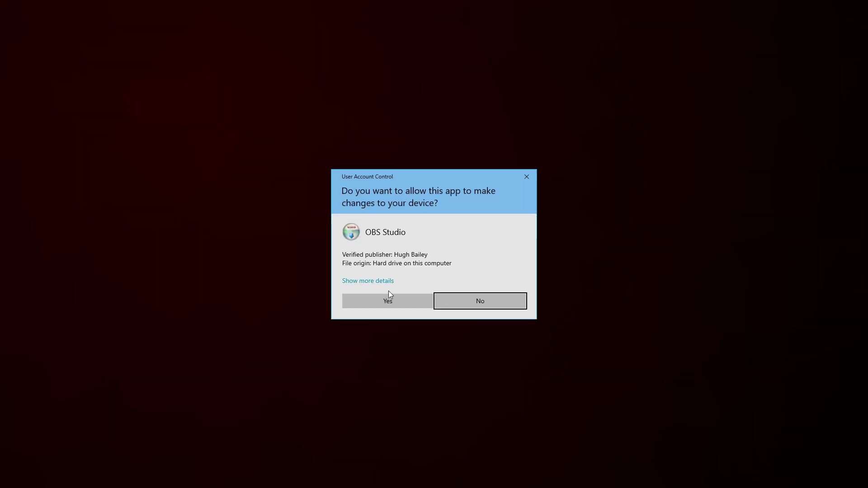
click(391, 302)
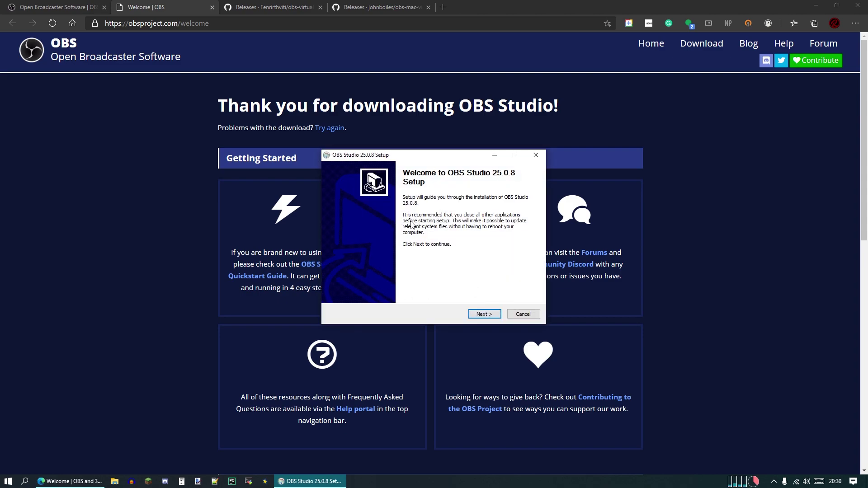
click(489, 315)
click(484, 314)
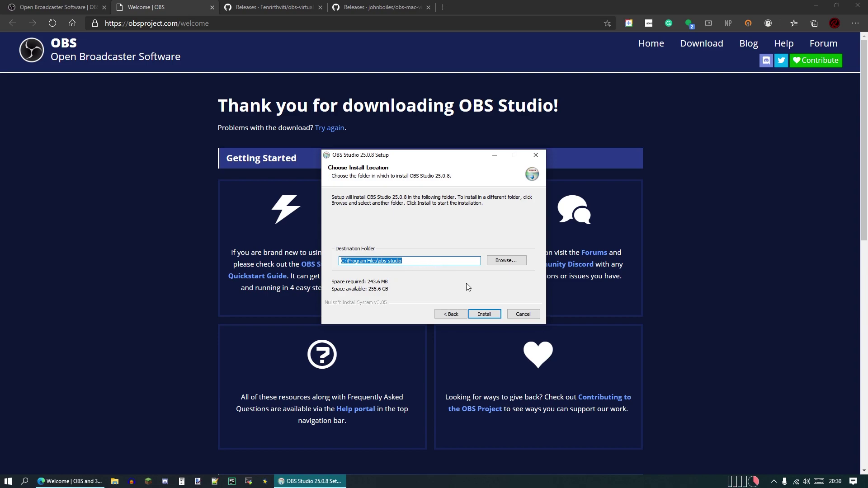
click(489, 316)
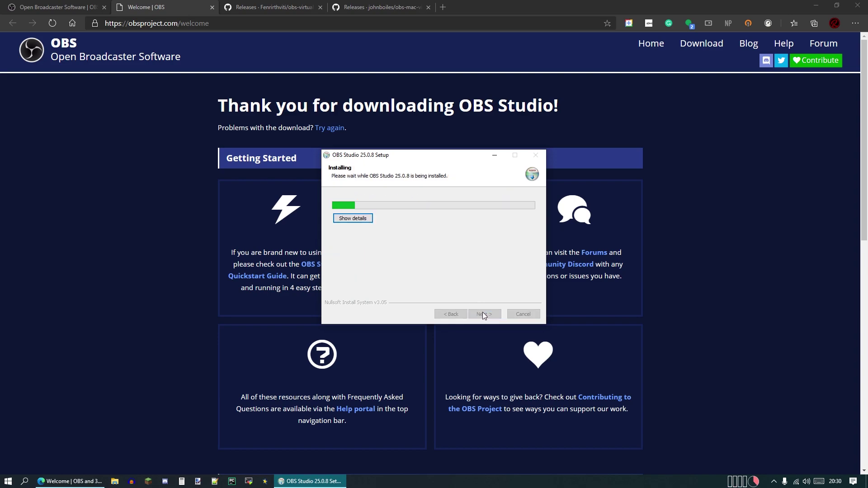
click(481, 312)
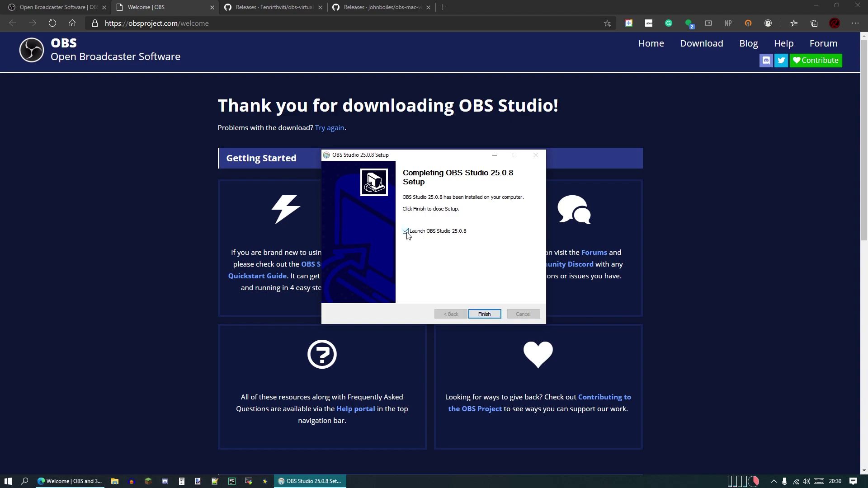
click(405, 231)
click(484, 314)
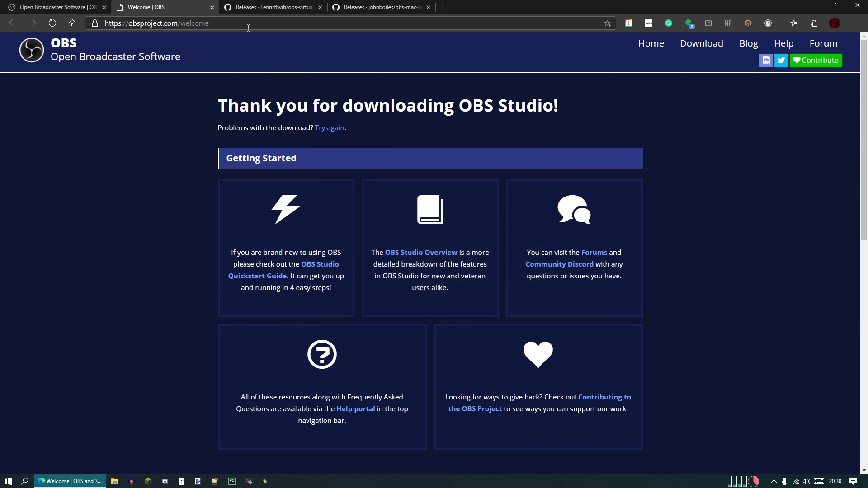
- Download obs-virtualcam-2.0.5-Windows-installer.exe from the GitHub releases page of obs-virtual-cam
click(280, 5)
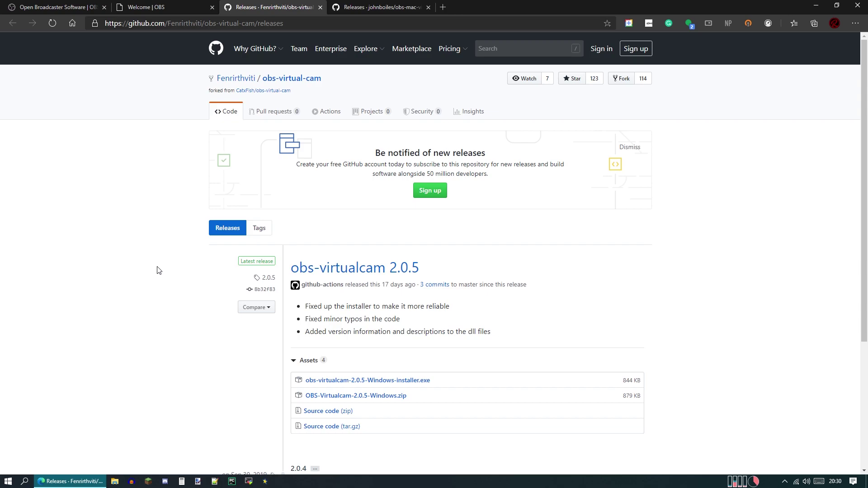
click(389, 5)
scroll(464, 327, down, 3)
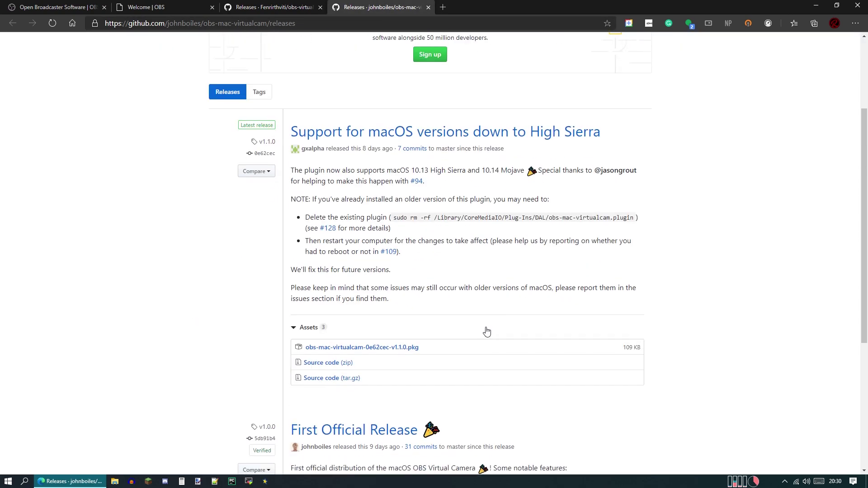
scroll(419, 211, up, 3)
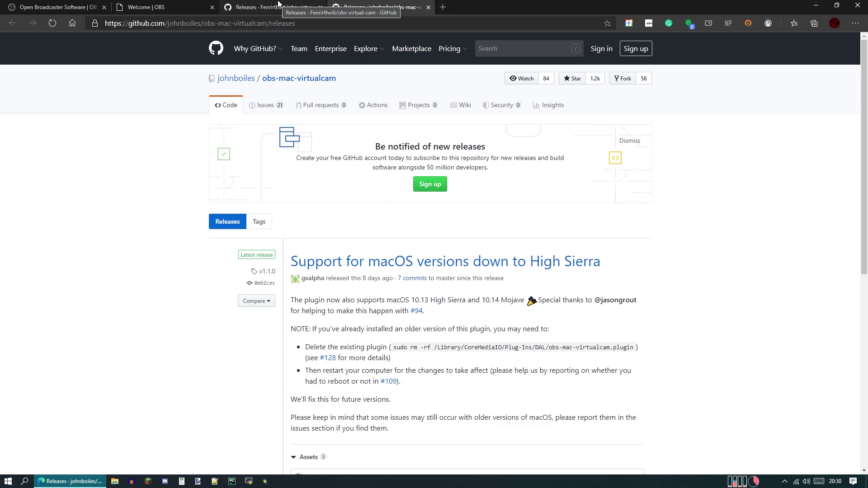
click(278, 3)
scroll(348, 182, down, 3)
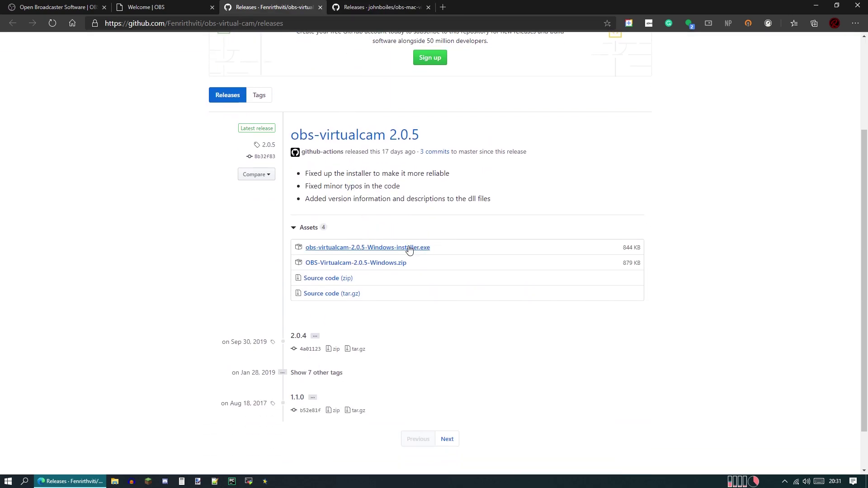
scroll(409, 250, up, 3)
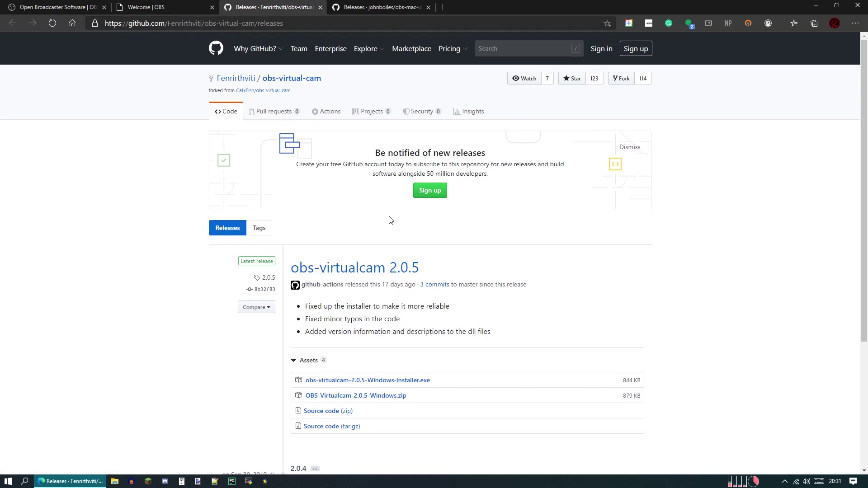
scroll(388, 234, down, 3)
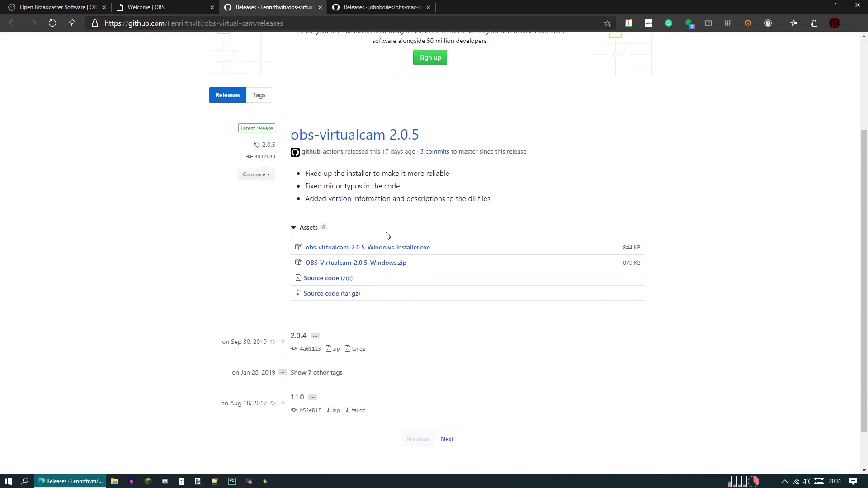
click(418, 248)
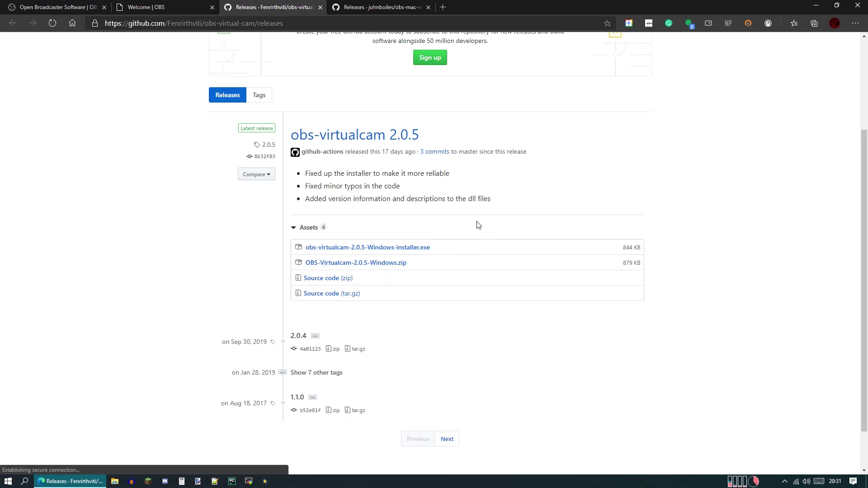
click(619, 401)
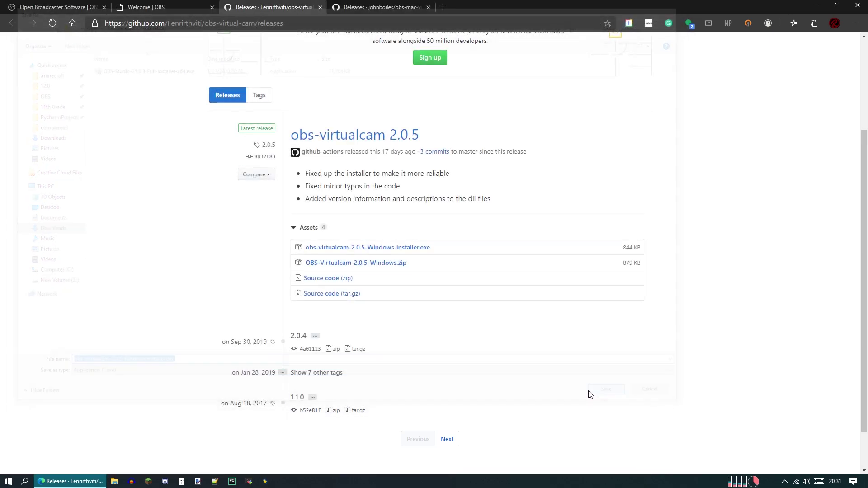
- Start the OBS Virtualcam installer, accept its license and keep C:\Program Files\obs-studio as the destination folder
click(64, 463)
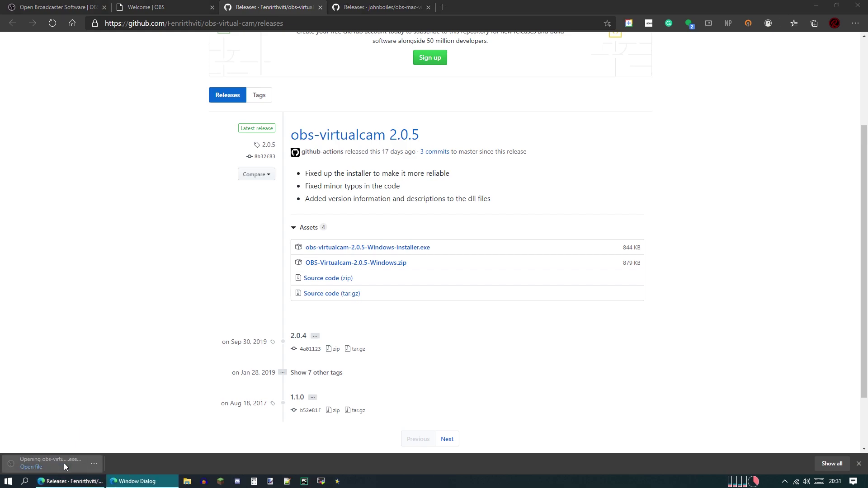
click(484, 315)
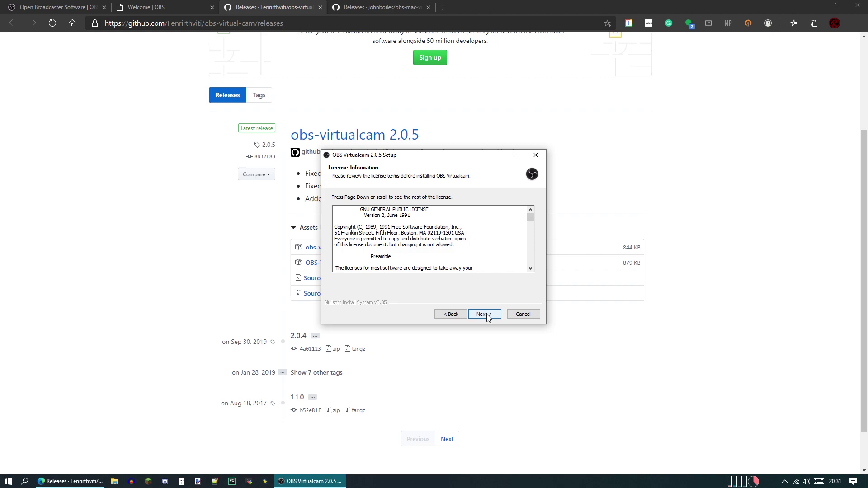
click(485, 315)
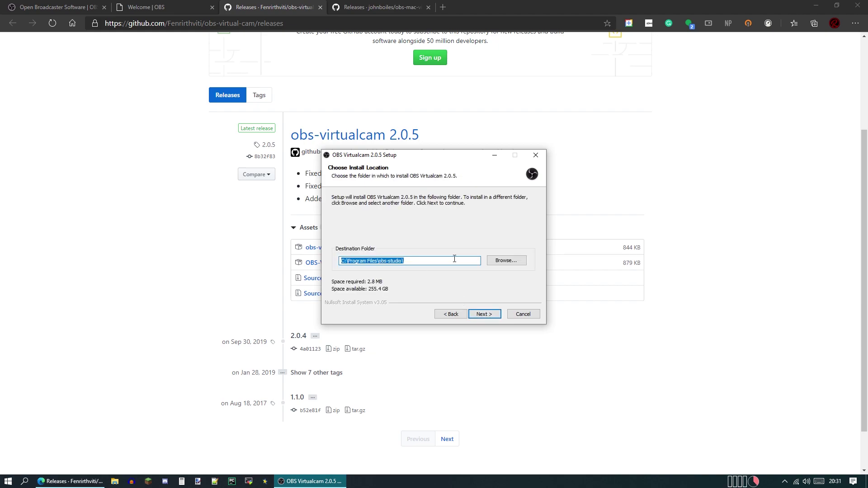
drag(440, 260, 323, 260)
click(437, 259)
click(488, 314)
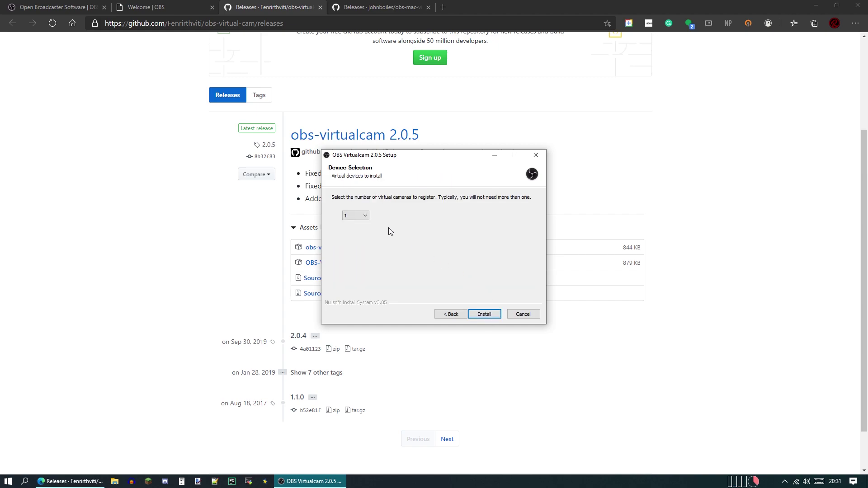
- Keep 1 virtual camera to register, install OBS Virtualcam 2.0.5 and finish the setup
click(357, 216)
click(367, 220)
click(367, 221)
click(355, 217)
click(357, 216)
click(362, 216)
click(487, 316)
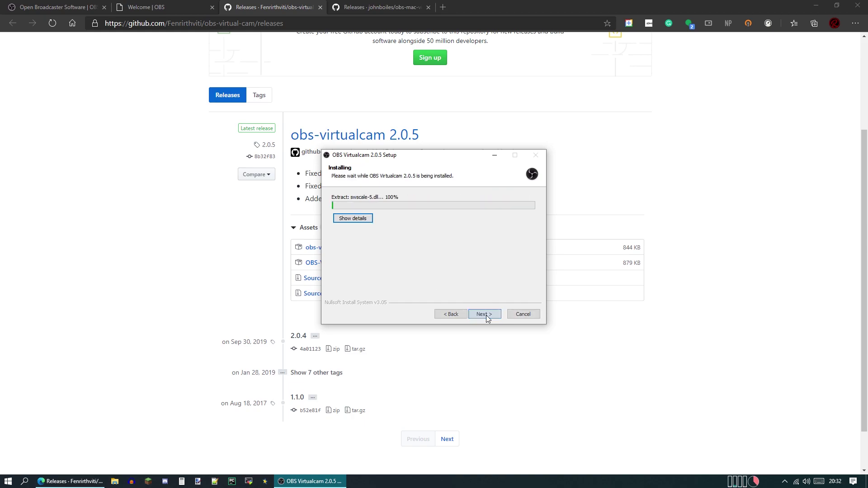
click(484, 315)
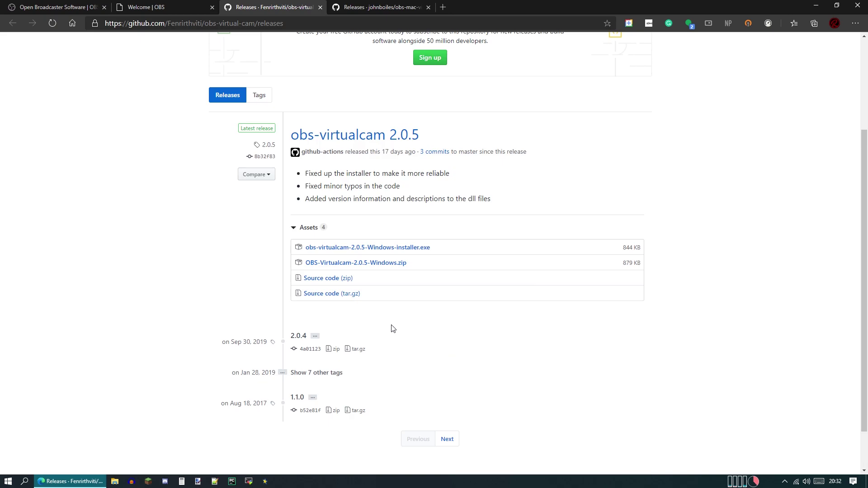
- Find OBS Studio (64bit) on the computer and launch it, allowing it to make changes to the device
key(super)
text(obs)
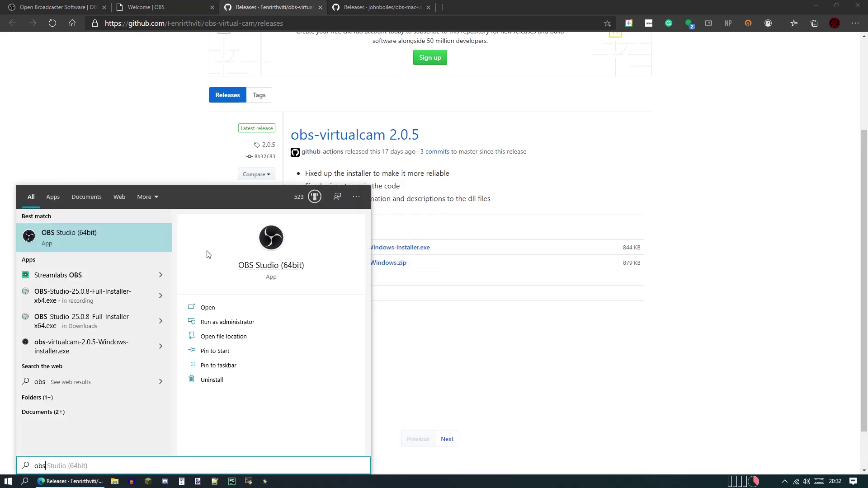
click(163, 242)
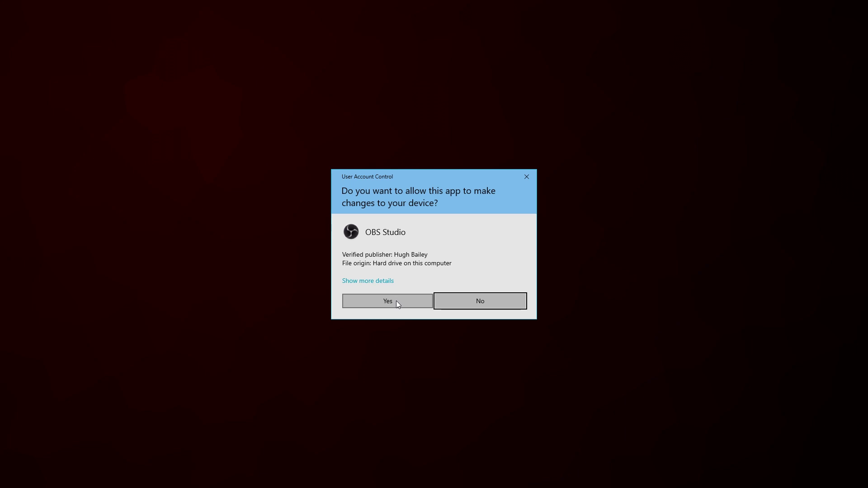
click(396, 302)
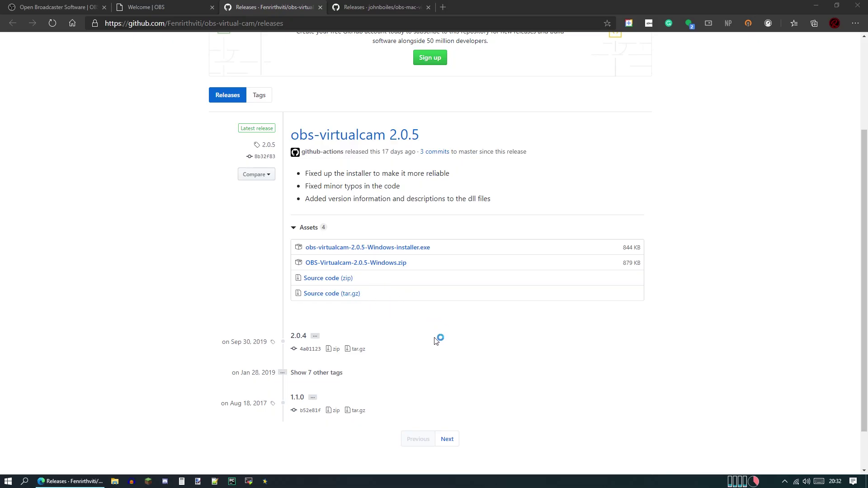
scroll(434, 340, down, 1)
scroll(434, 340, up, 4)
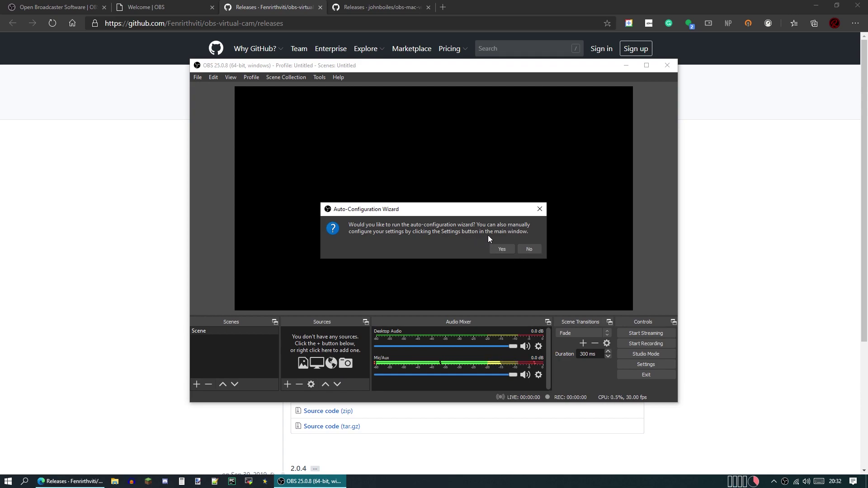
- Run the auto-configuration wizard optimized just for recording, keeping the 1920x1080 canvas and the preference for 60 FPS
click(499, 248)
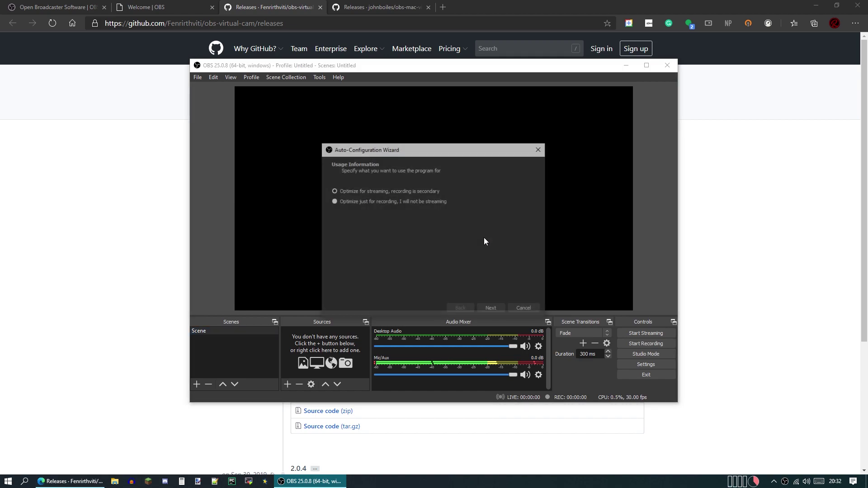
click(361, 202)
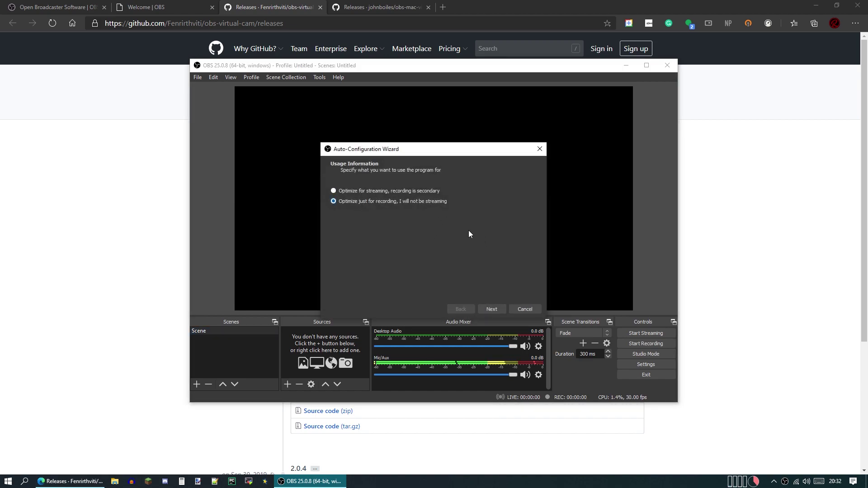
click(494, 311)
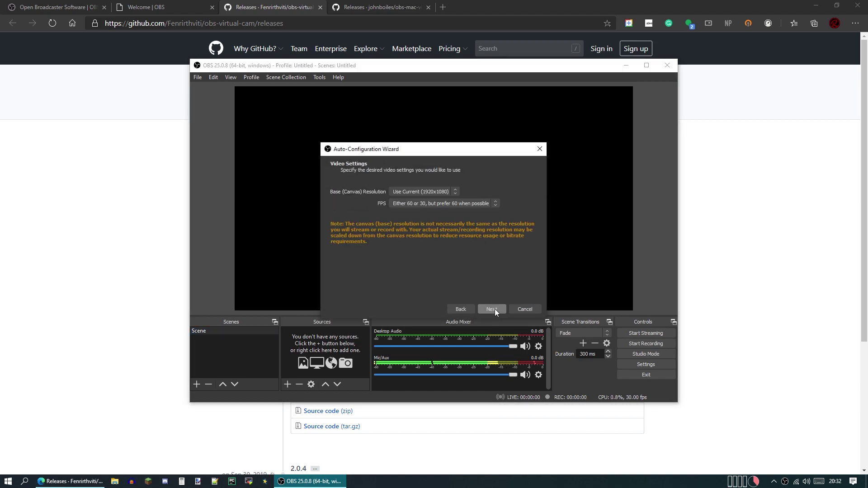
click(495, 308)
click(495, 308)
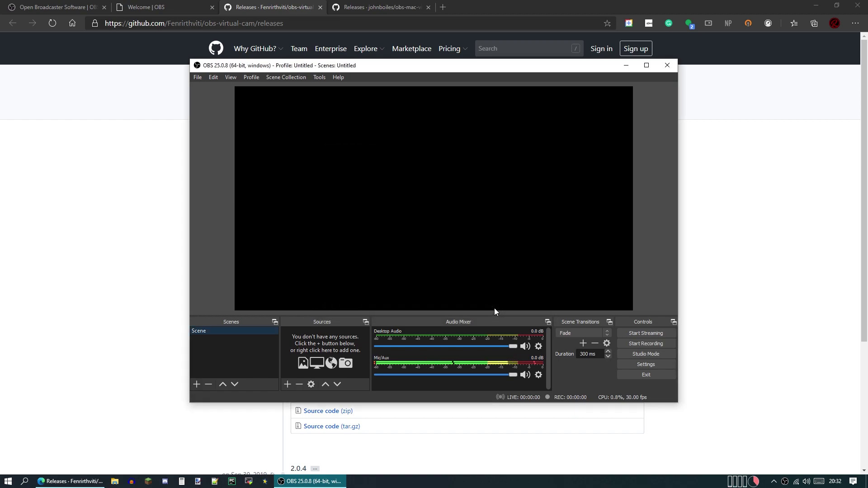
- Maximize the OBS window, add a Text (GDI+) source reading "test" and place it near the centre of the canvas
click(647, 65)
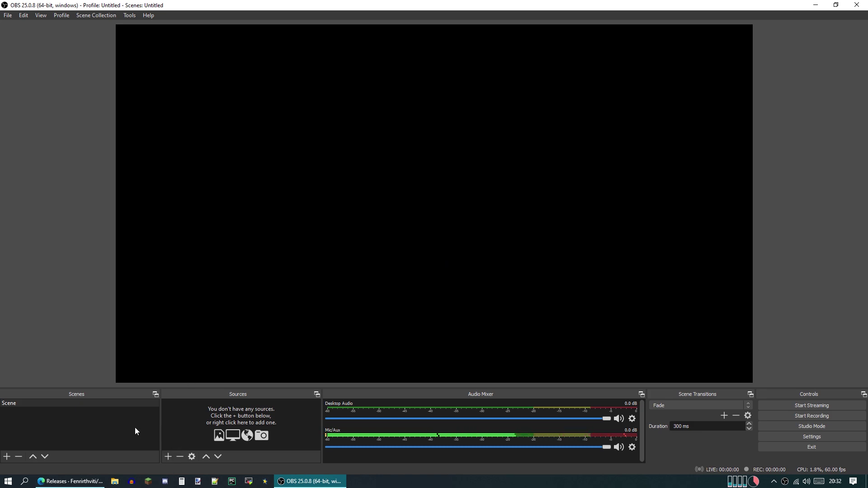
click(168, 457)
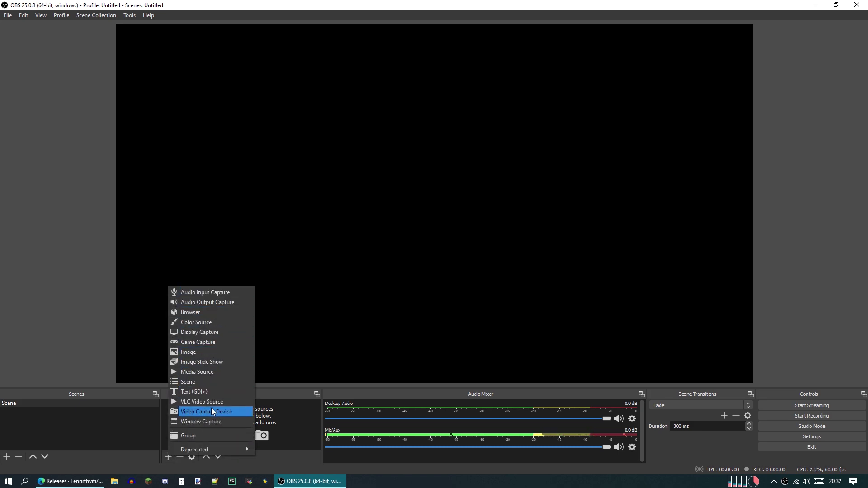
click(169, 457)
click(168, 452)
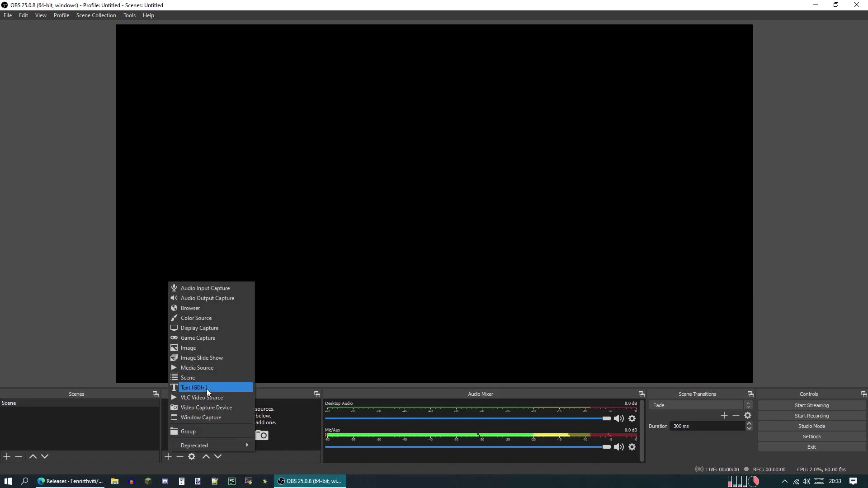
click(207, 389)
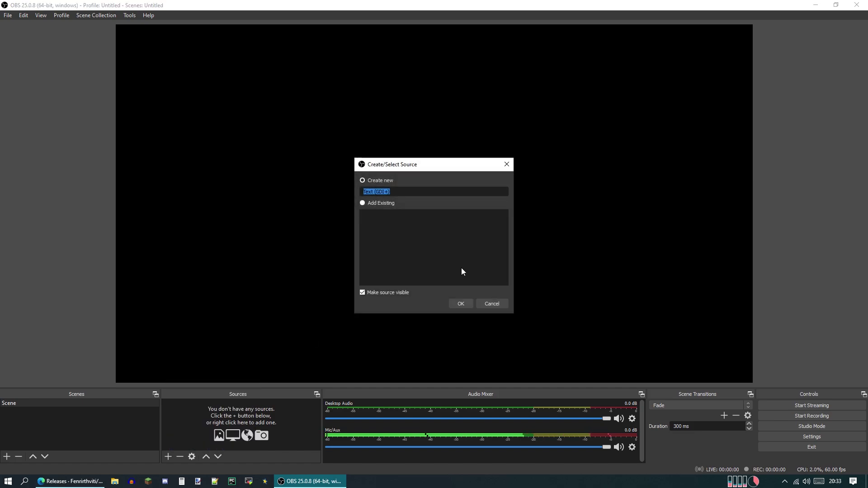
click(460, 304)
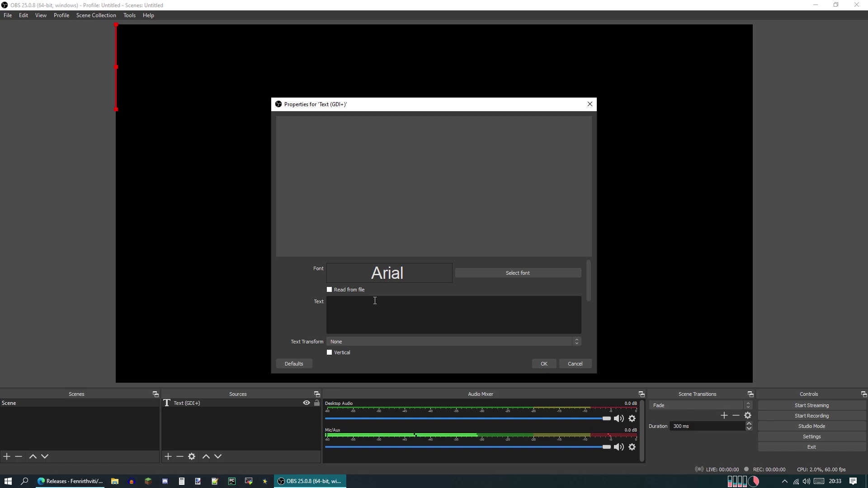
text(test)
key(Return)
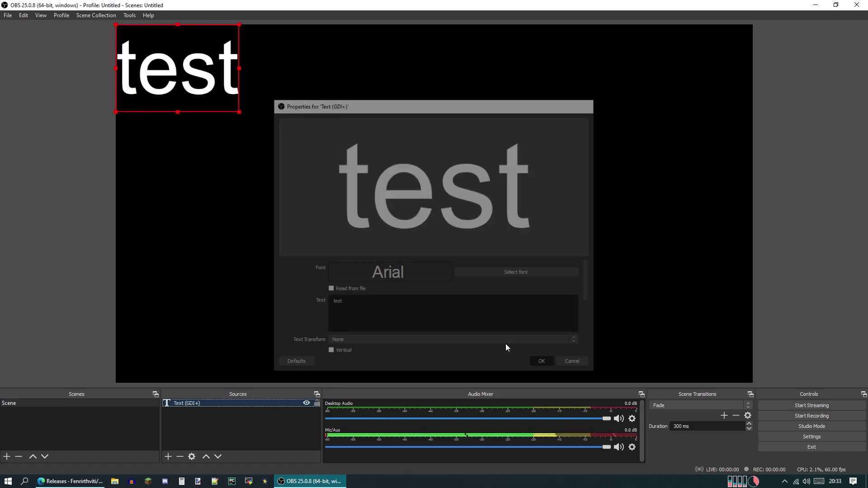
drag(177, 68, 433, 186)
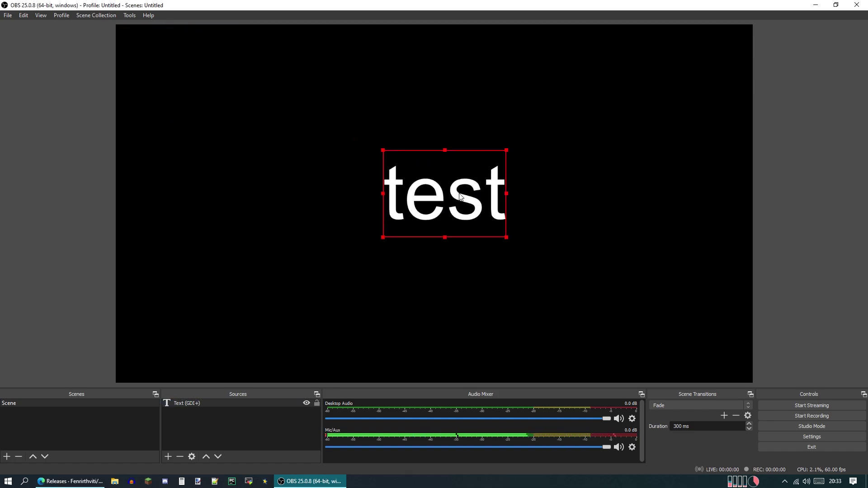
- Add an Image source that uses arrow-145782__340.png from the Pictures folder
click(168, 455)
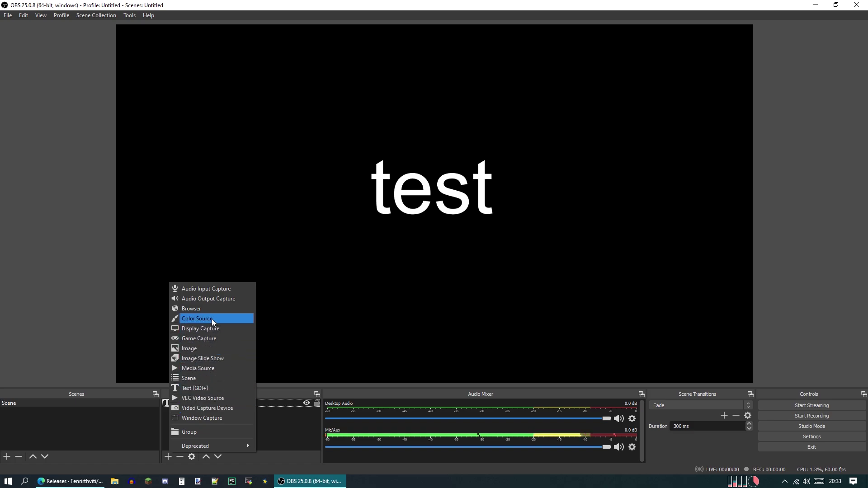
click(204, 349)
click(460, 303)
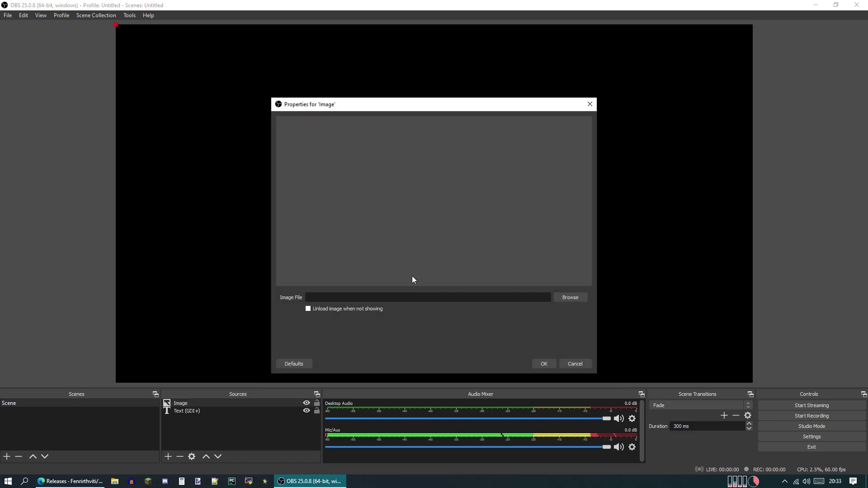
click(576, 295)
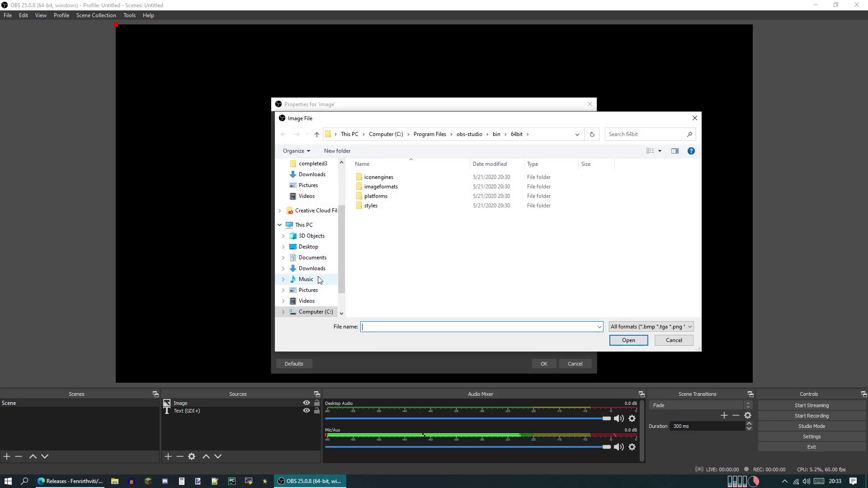
click(315, 293)
click(471, 163)
click(628, 340)
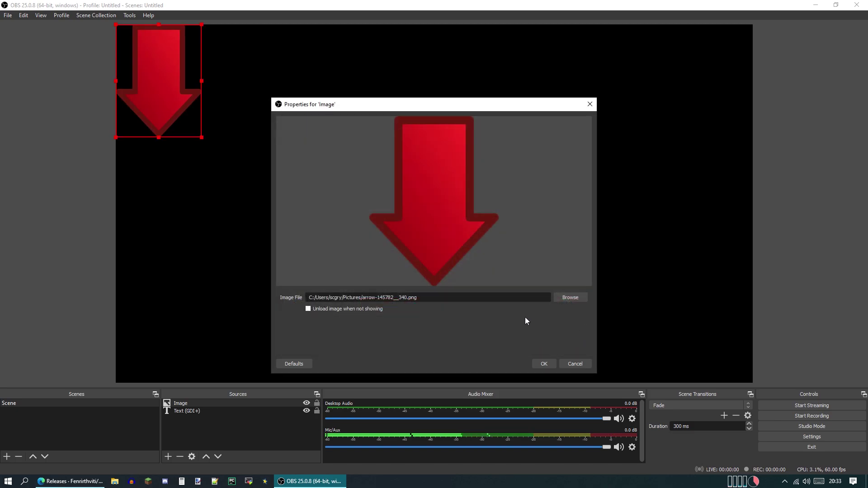
click(544, 364)
- Move the red arrow image directly above the "test" text and deselect it
drag(183, 47, 458, 55)
click(598, 67)
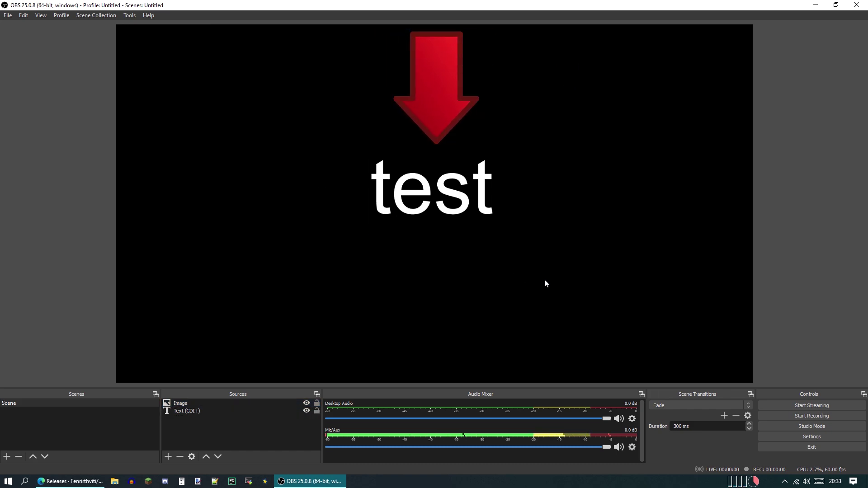
drag(233, 74, 313, 203)
- Start the VirtualCam output with OBS-Camera as the target camera and shift its dialog aside
click(129, 15)
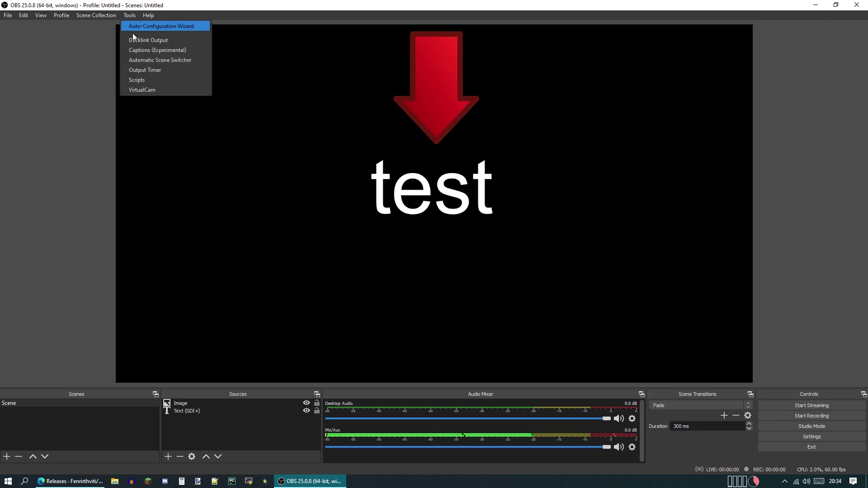
click(142, 90)
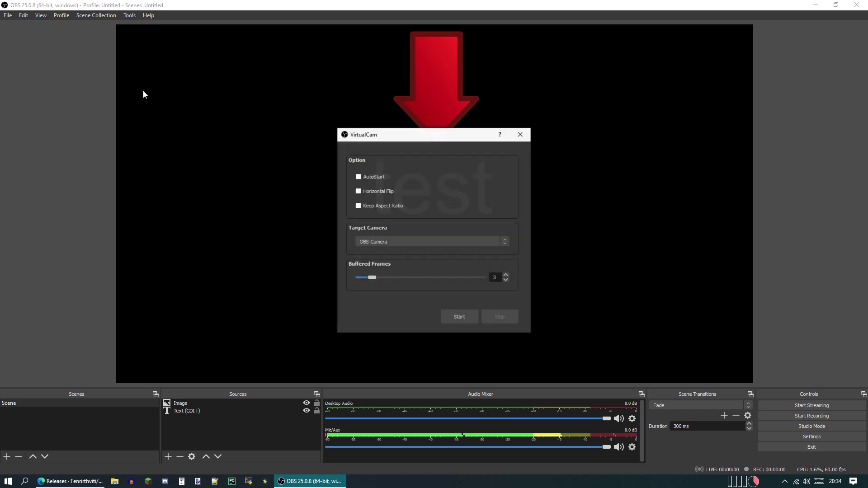
click(454, 316)
drag(408, 139, 457, 146)
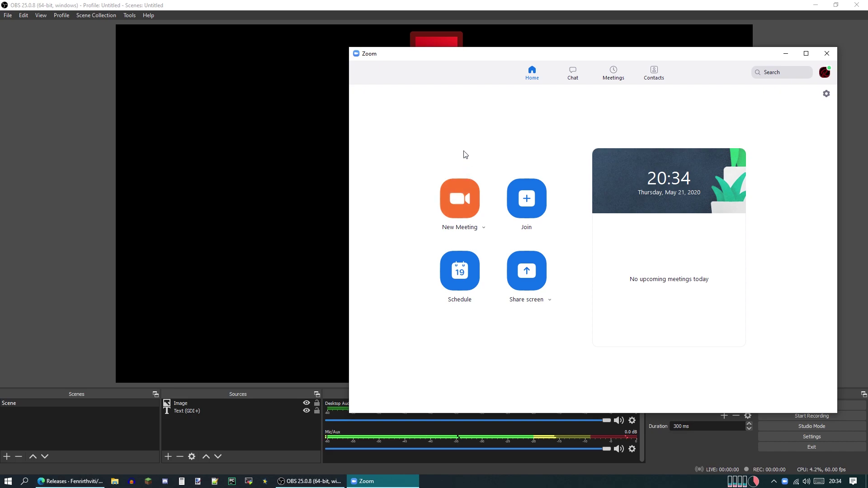
- In Zoom, start a new meeting with computer audio and select OBS-Camera as the meeting's camera
click(460, 200)
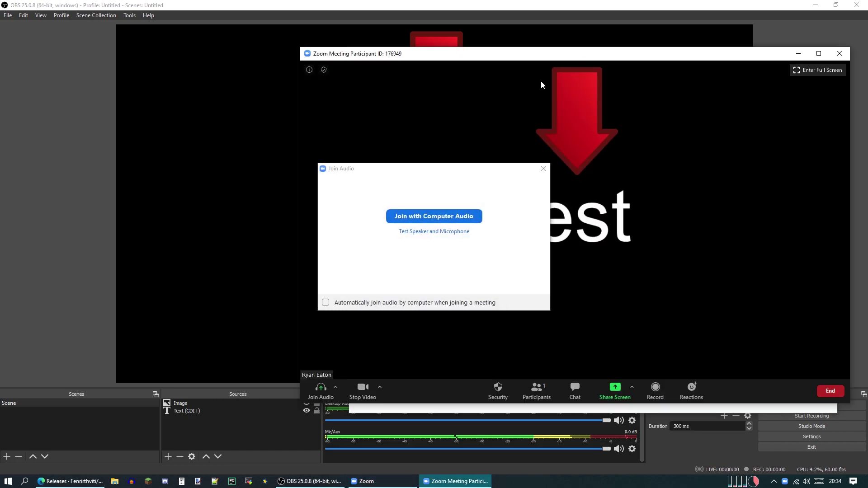
click(435, 216)
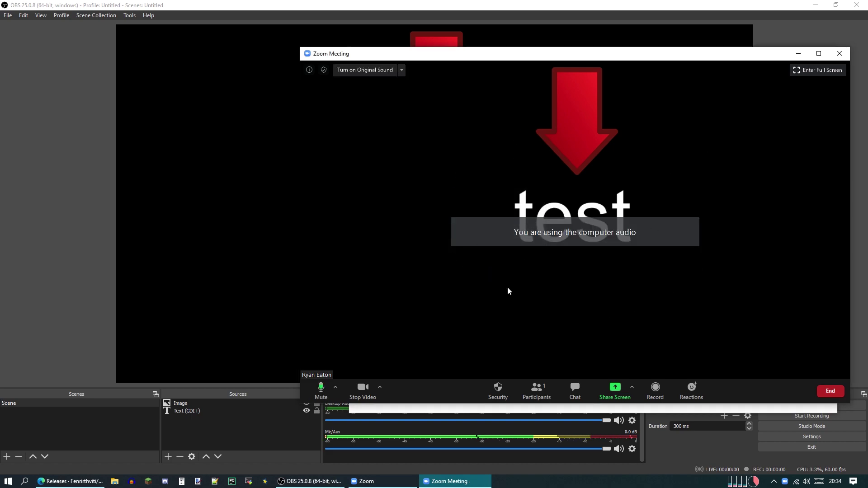
click(380, 387)
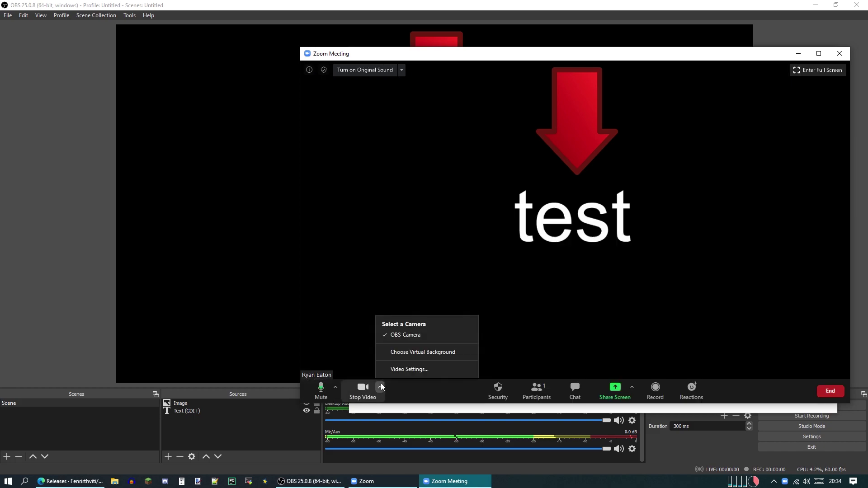
click(403, 334)
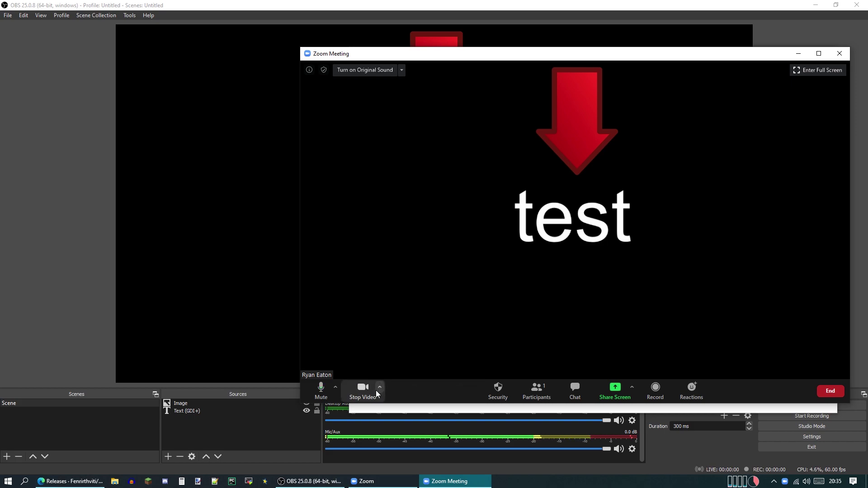
click(380, 389)
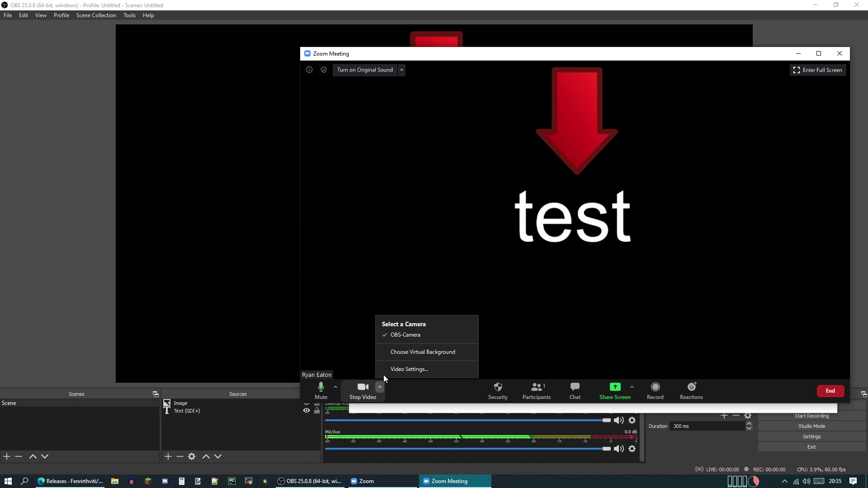
click(414, 336)
- Switch back to OBS Studio and close the VirtualCam dialog, leaving the virtual camera running
click(167, 243)
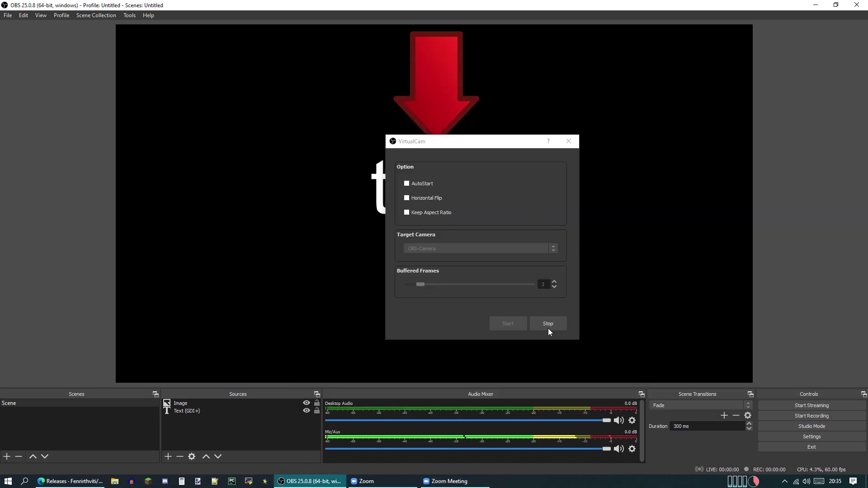
click(568, 141)
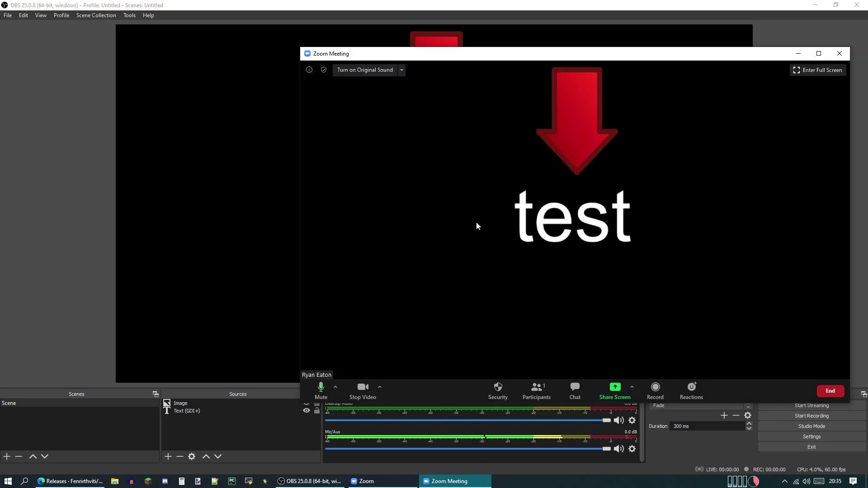
click(248, 291)
click(222, 404)
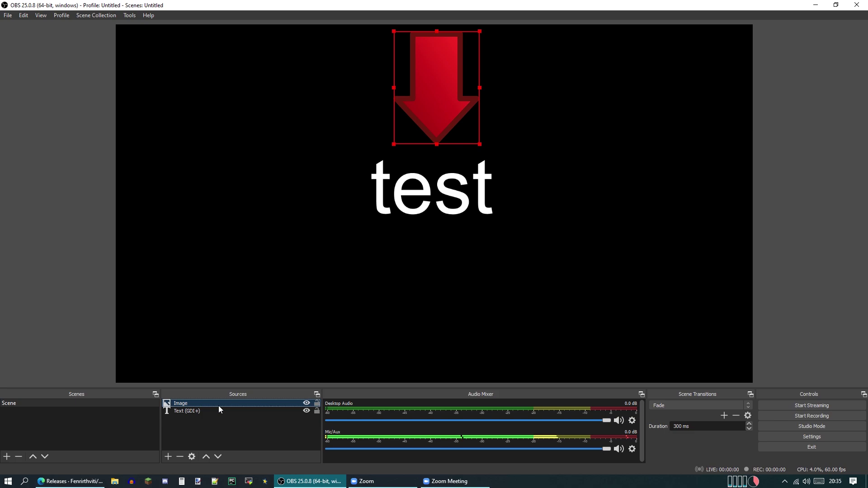
right_click(218, 405)
click(196, 410)
- Add a Video Capture Device source using the Logitech QuickCam E3500 and enlarge it to the full canvas height, centred
click(170, 456)
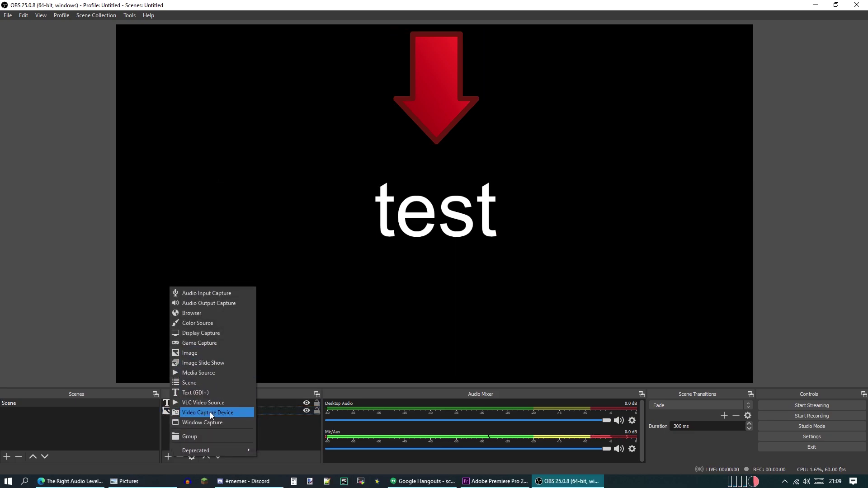
click(210, 412)
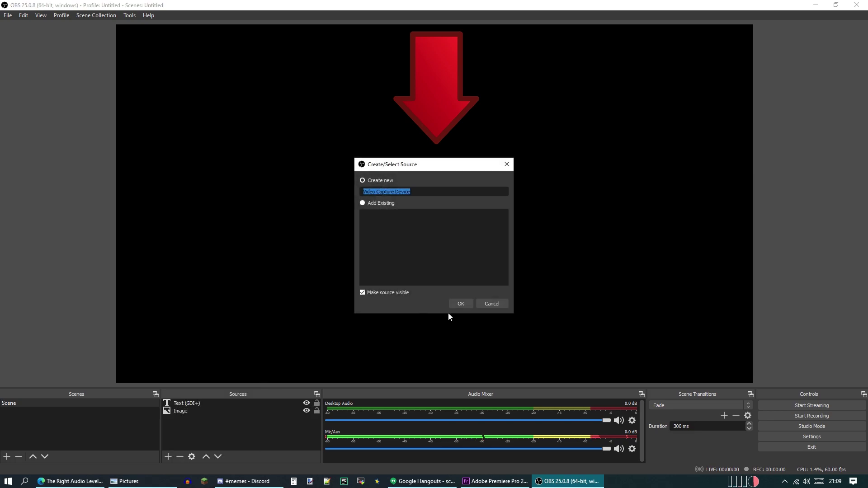
click(457, 304)
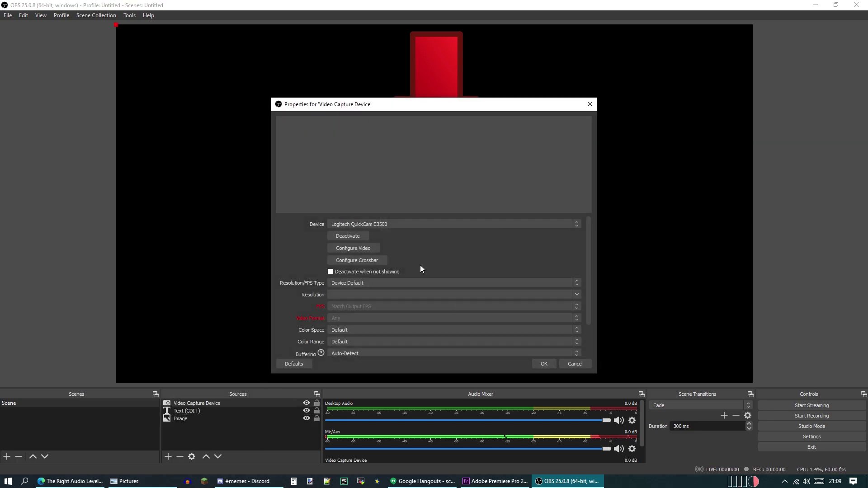
click(545, 364)
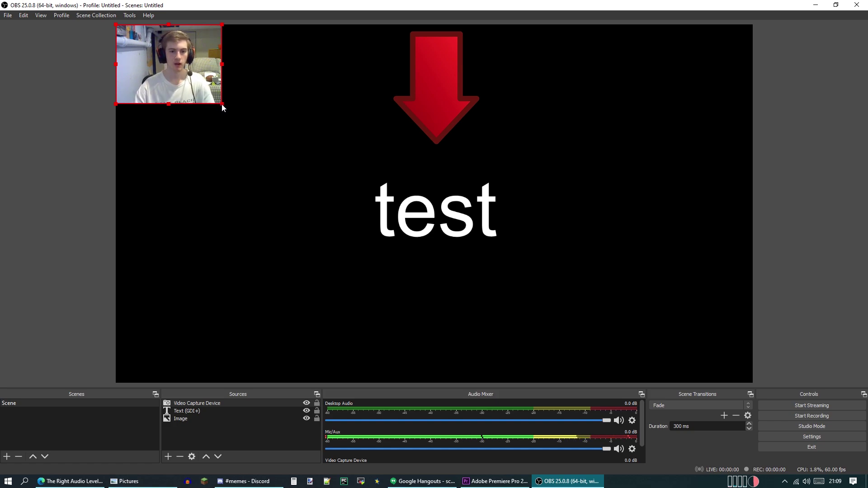
drag(221, 105, 663, 301)
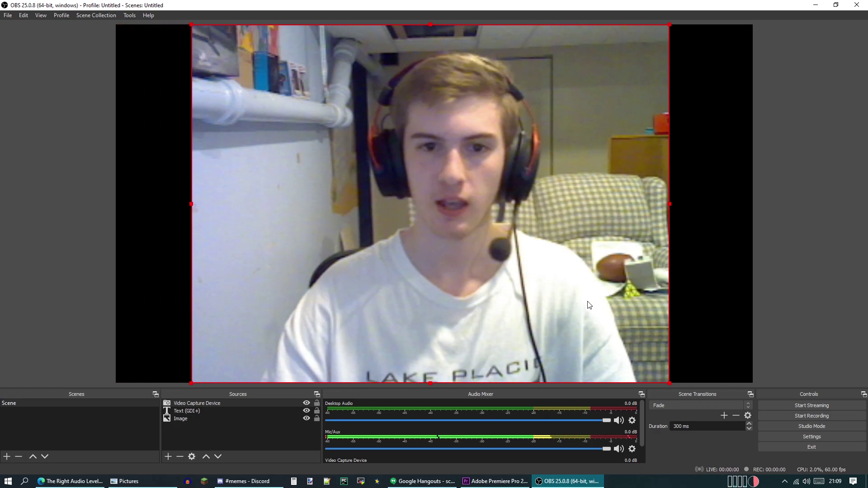
- Put the Video Capture Device source below the others and move the text and arrow to opposite sides of the face
click(217, 401)
drag(217, 402, 215, 419)
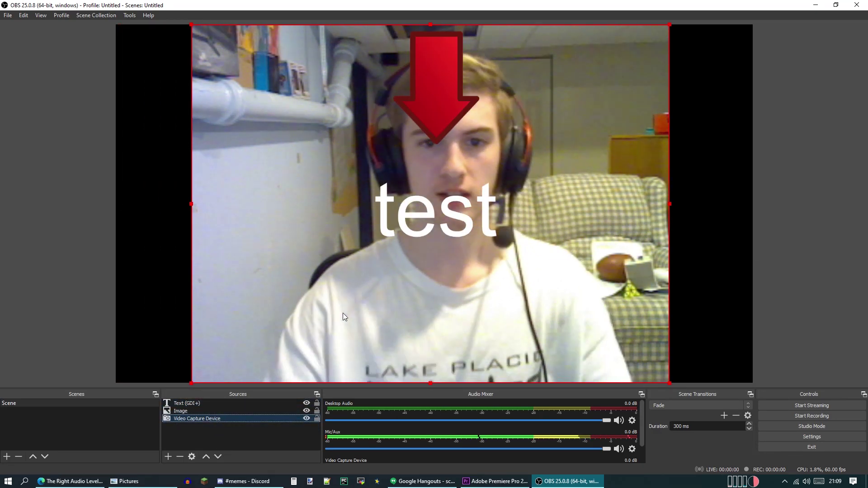
click(434, 102)
click(698, 89)
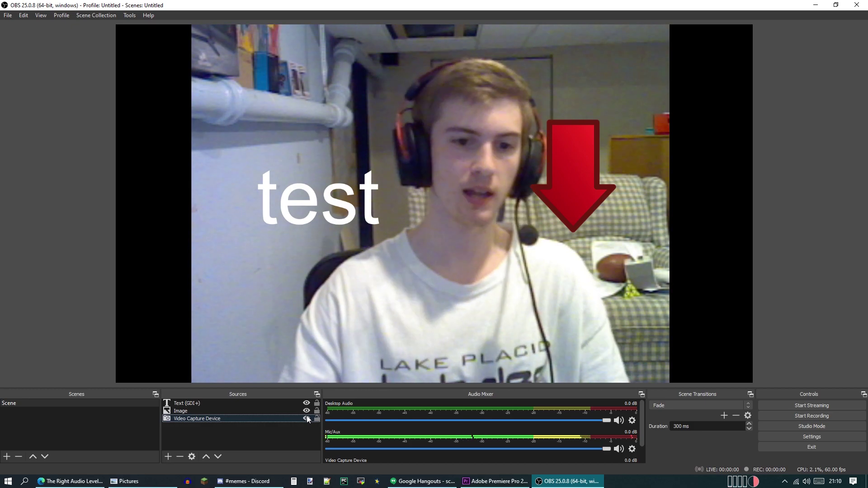
- Hide the Video Capture Device source and show it again
click(307, 419)
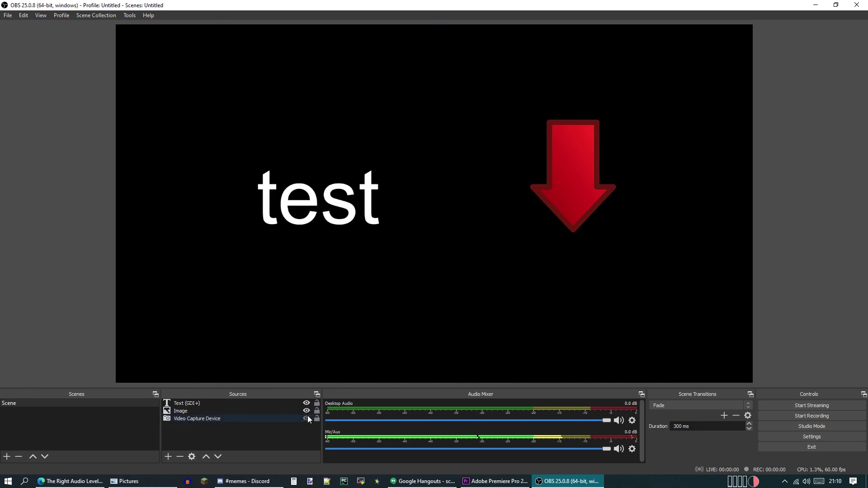
click(306, 419)
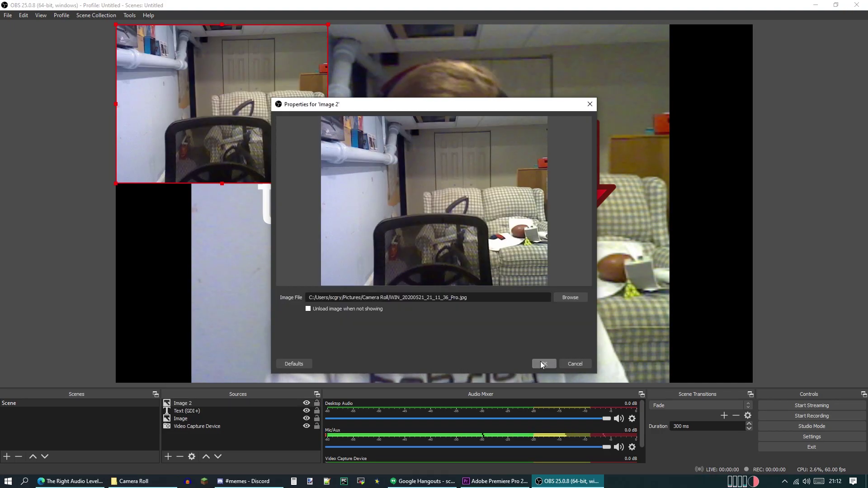
- Add the empty-room photo WIN_20200521_21_11_36_Pro.jpg as an image source, enlarge it to the canvas height and align it over the webcam picture
click(541, 363)
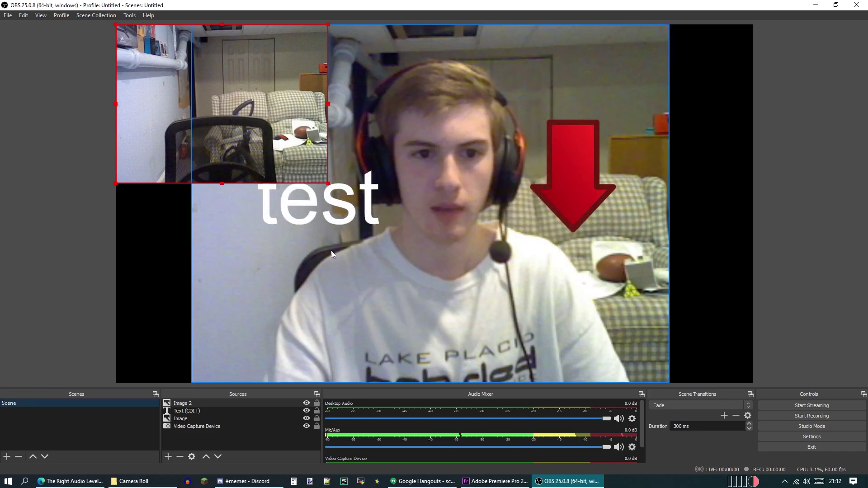
drag(328, 184, 595, 302)
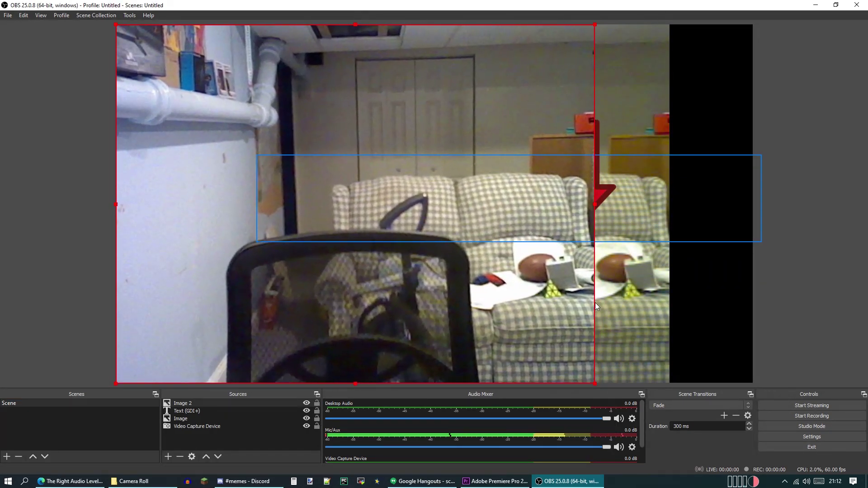
drag(174, 273, 233, 277)
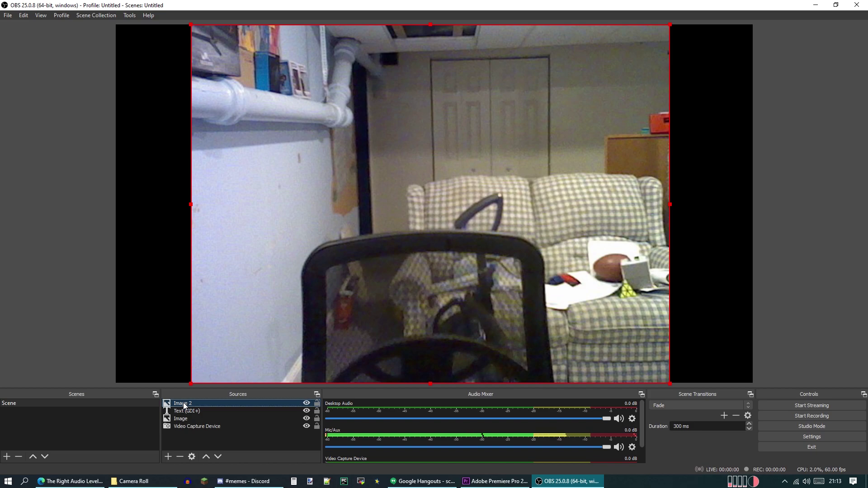
- Place the empty-room photo source Image 2 below the Video Capture Device source in the stacking order
drag(185, 405, 198, 432)
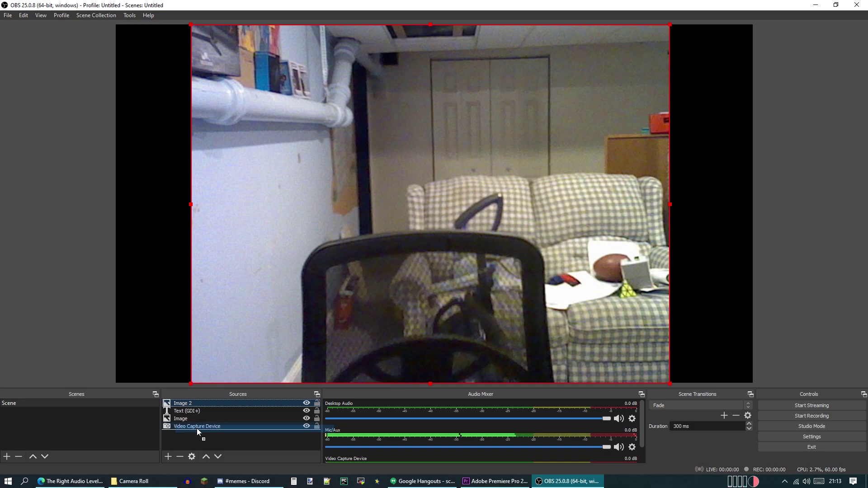
drag(198, 432, 197, 432)
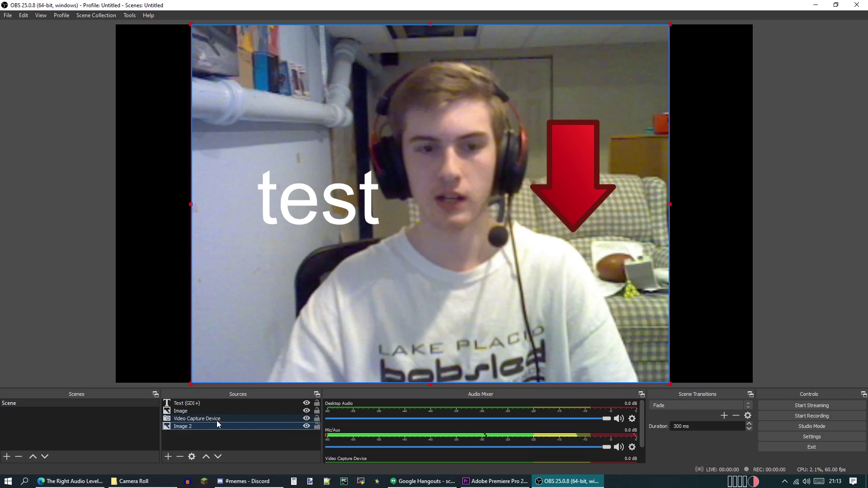
- Repeatedly hide and show the Video Capture Device source to alternate between the live webcam and the empty-room photo
click(306, 419)
click(307, 419)
click(307, 419)
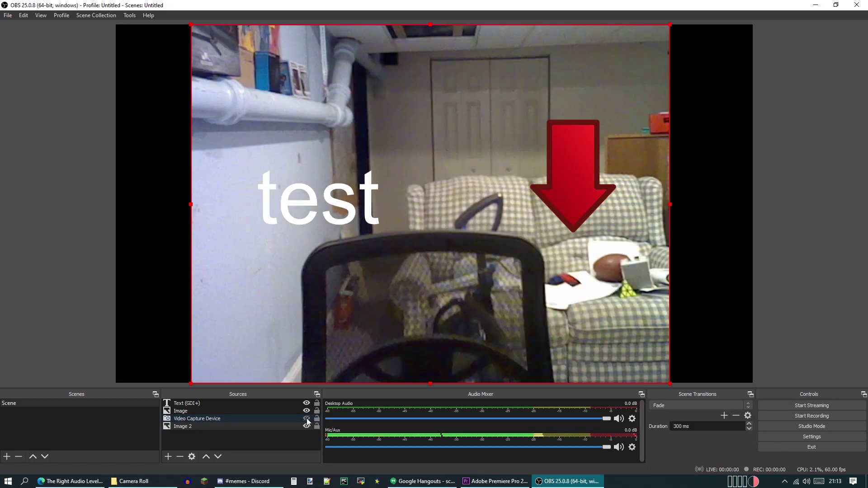
click(306, 419)
click(306, 419)
click(306, 419)
click(306, 419)
click(307, 419)
click(307, 419)
click(307, 419)
click(306, 419)
click(307, 419)
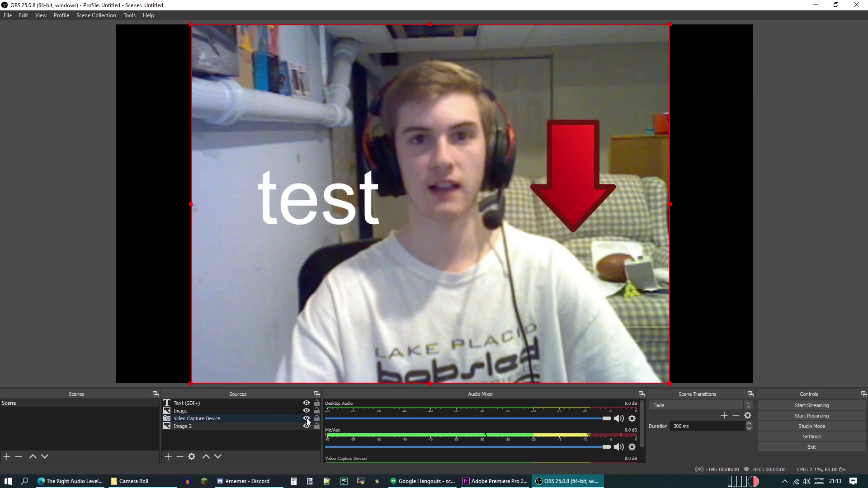
click(307, 419)
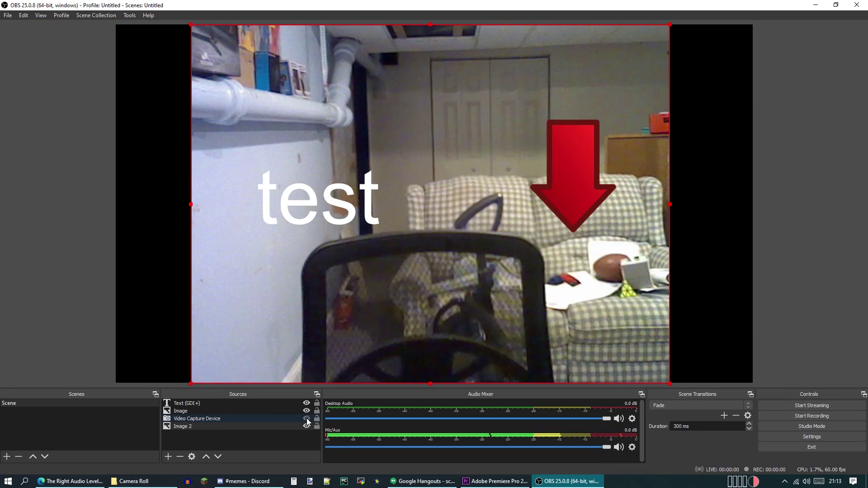
click(306, 419)
click(307, 419)
click(306, 419)
click(306, 419)
click(306, 419)
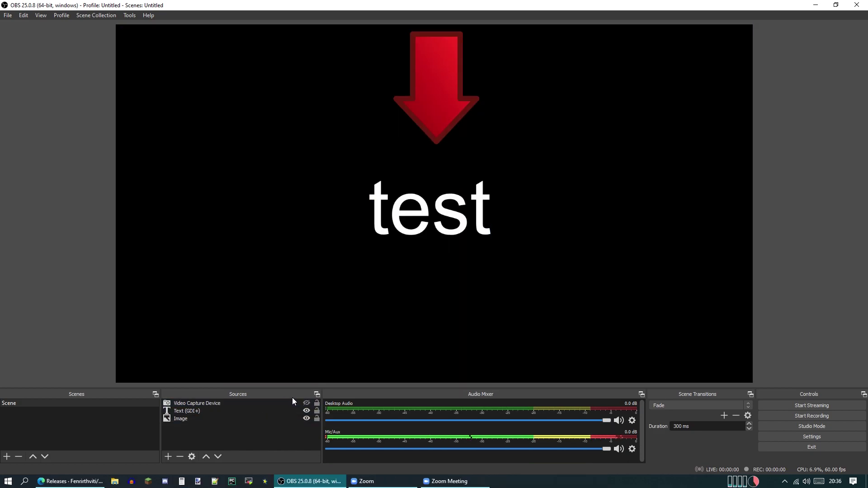
- Show the Video Capture Device source and remove it from the scene, leaving only the text and arrow image
click(307, 403)
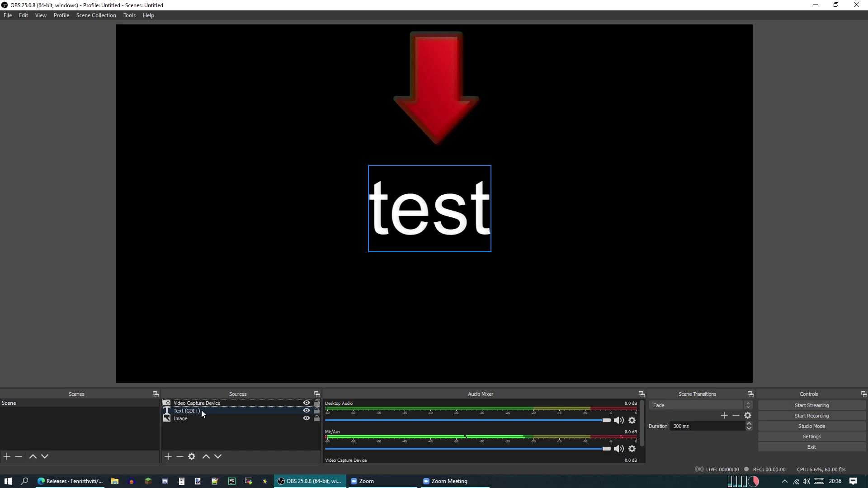
click(281, 403)
key(Delete)
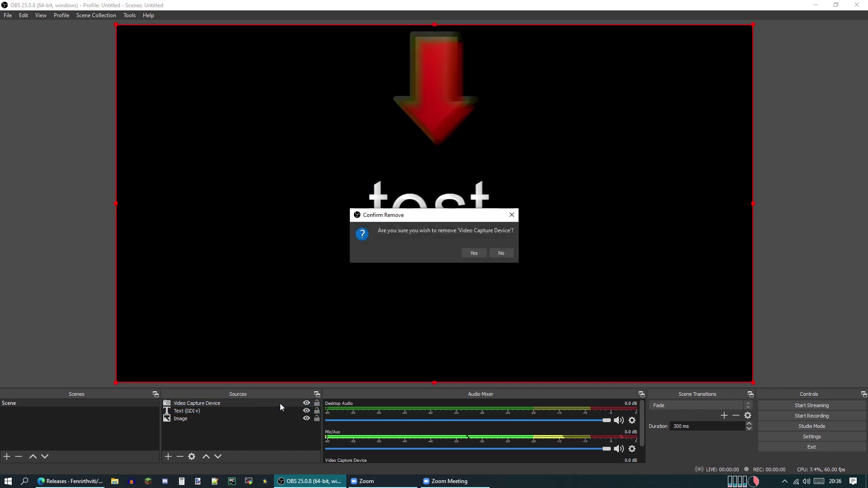
key(Return)
- Add a Scroll filter to the Text (GDI+) source with a horizontal speed of 233
click(230, 402)
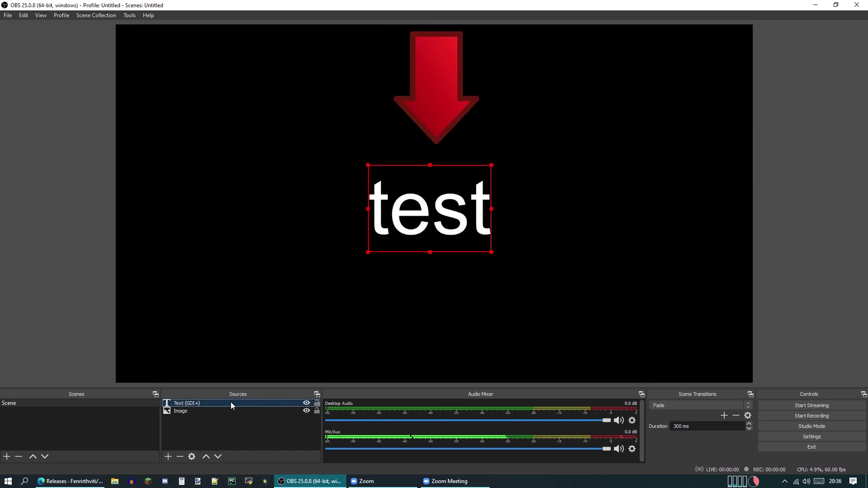
right_click(230, 401)
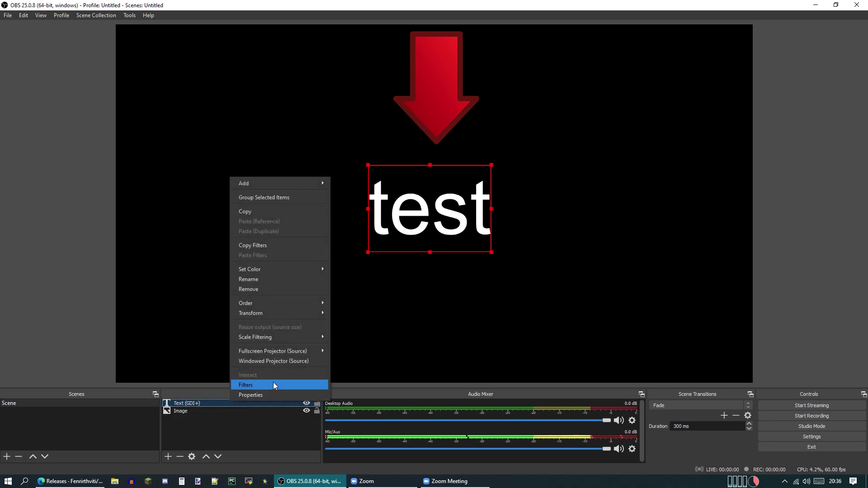
click(253, 384)
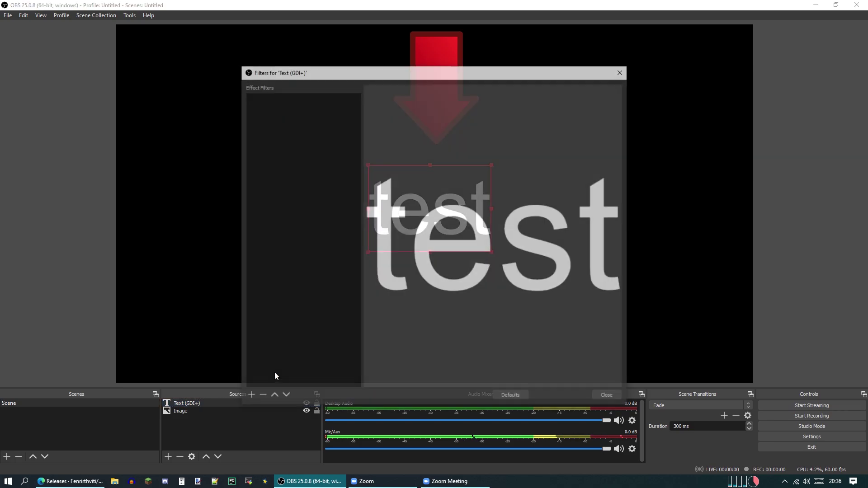
click(249, 396)
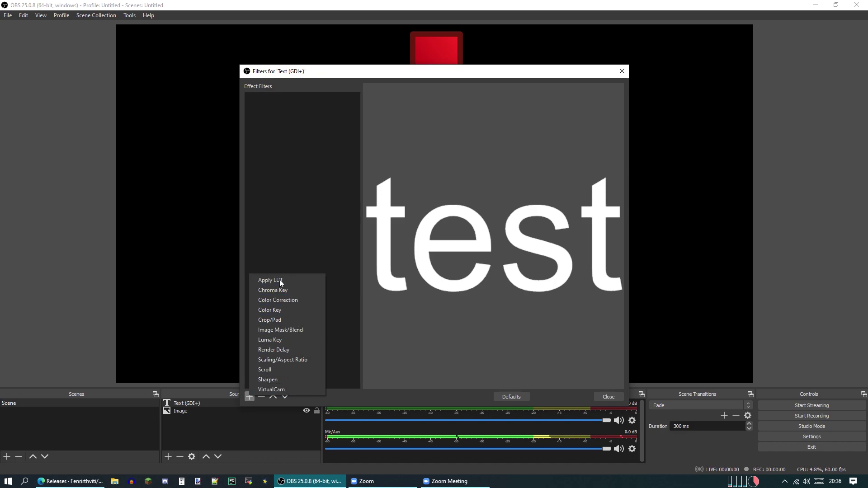
click(281, 369)
click(413, 254)
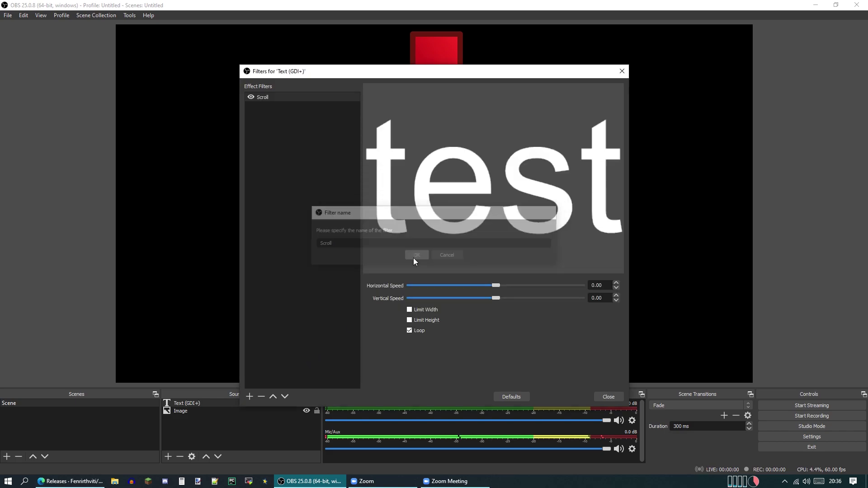
drag(494, 287, 538, 287)
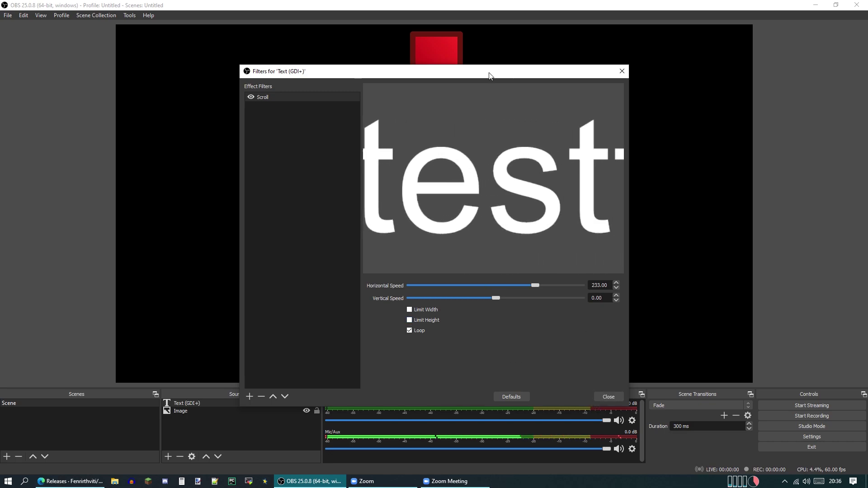
- Enable the Scroll filter's width limit and raise it past 1000 so the text band extends beyond the canvas edge
drag(489, 75, 394, 306)
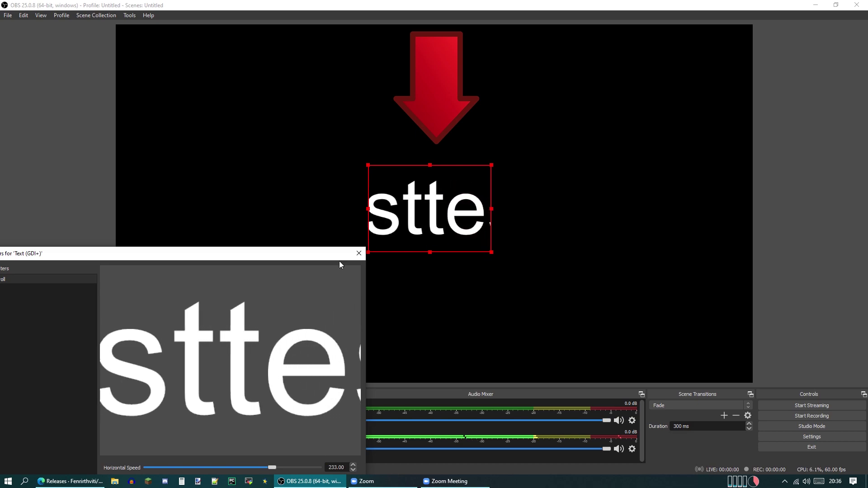
drag(277, 252, 178, 75)
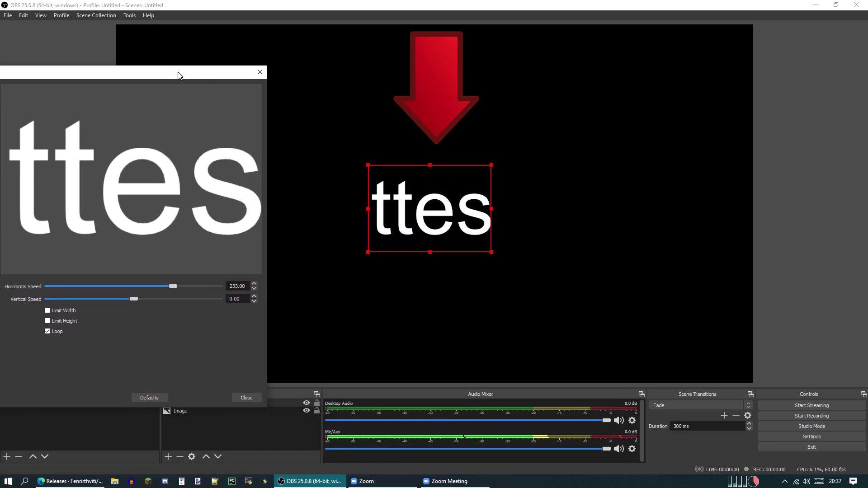
click(48, 310)
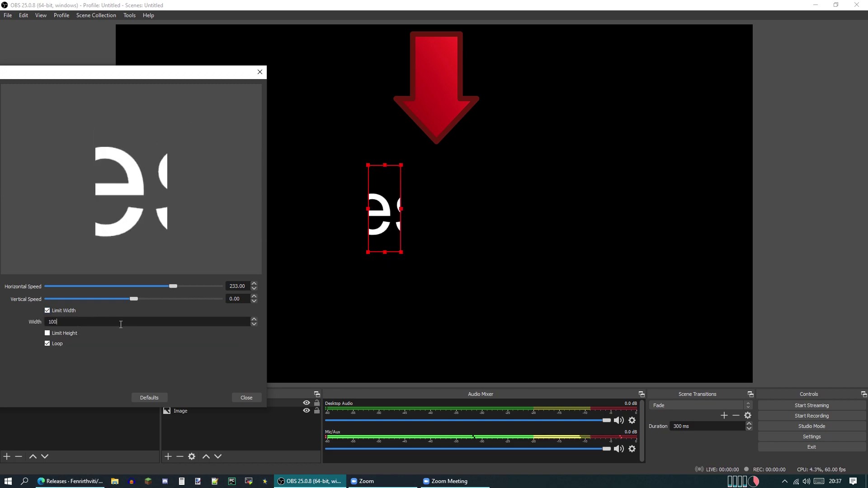
click(67, 322)
text(0)
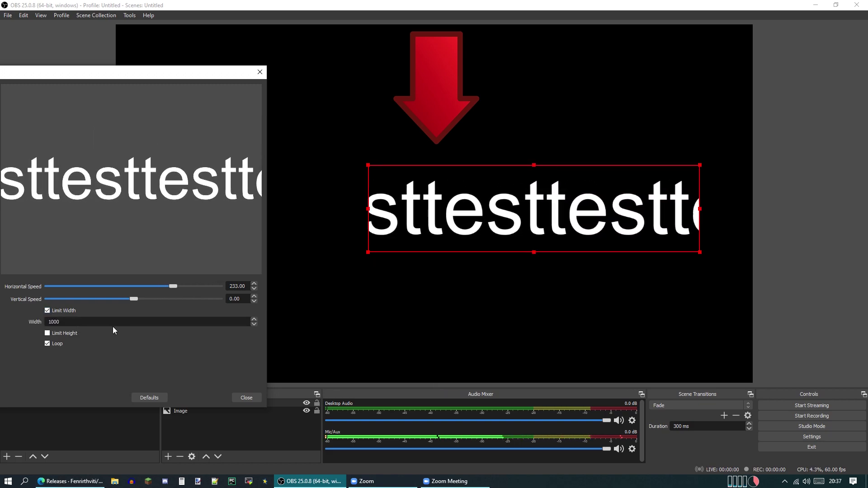
key(Return)
- Add trailing spaces after "test" to space out the scrolling repeats and move the text band to the canvas's left edge
right_click(208, 403)
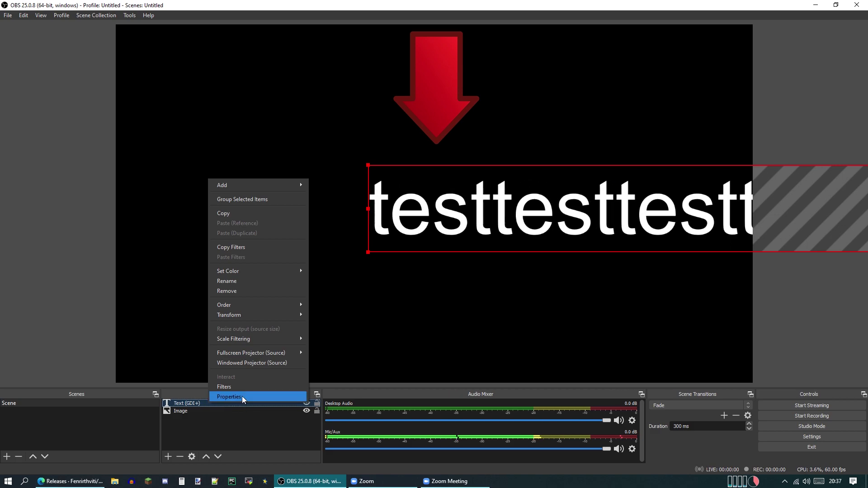
click(242, 396)
click(394, 305)
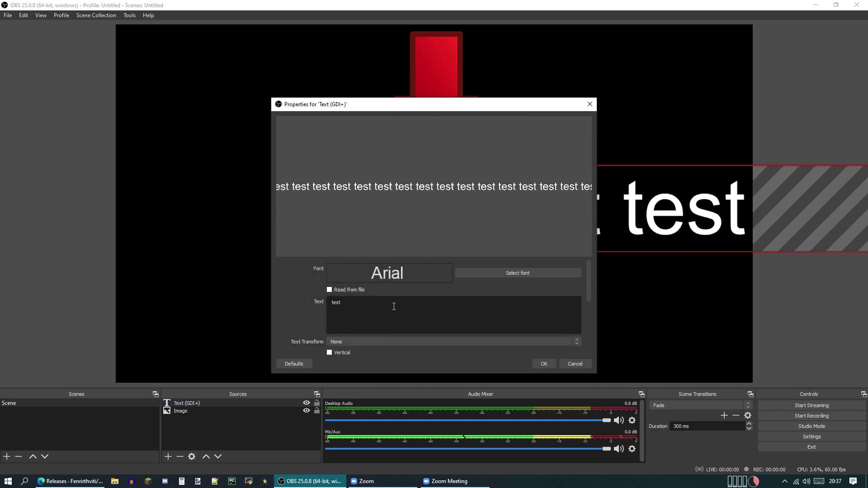
click(550, 363)
drag(442, 221, 397, 220)
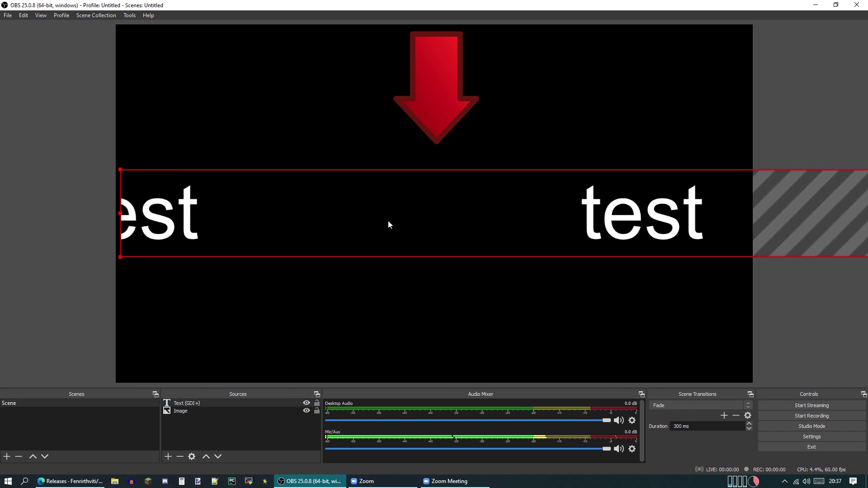
click(559, 86)
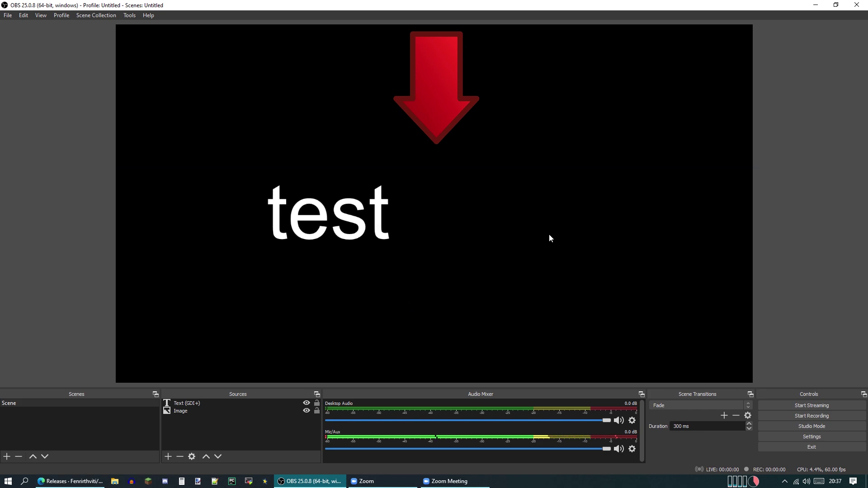
click(170, 435)
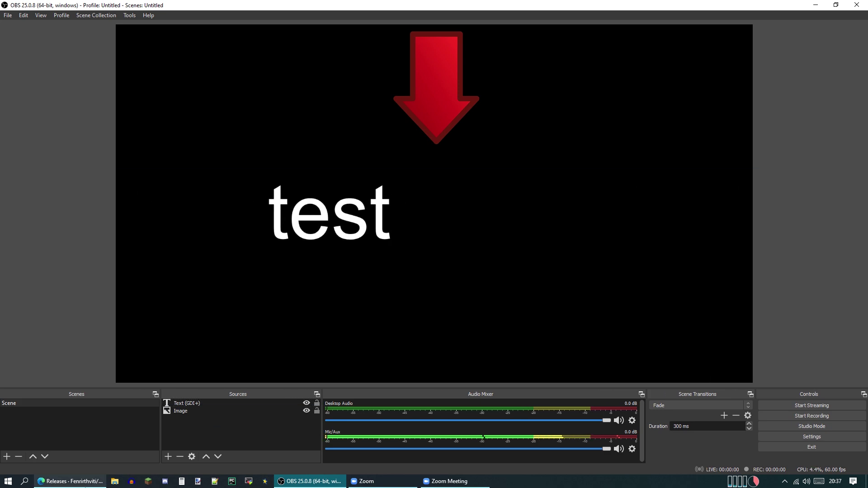
- Switch to the browser, look over the obs-mac-virtualcam releases page for its latest installer package, and return to OBS
click(70, 481)
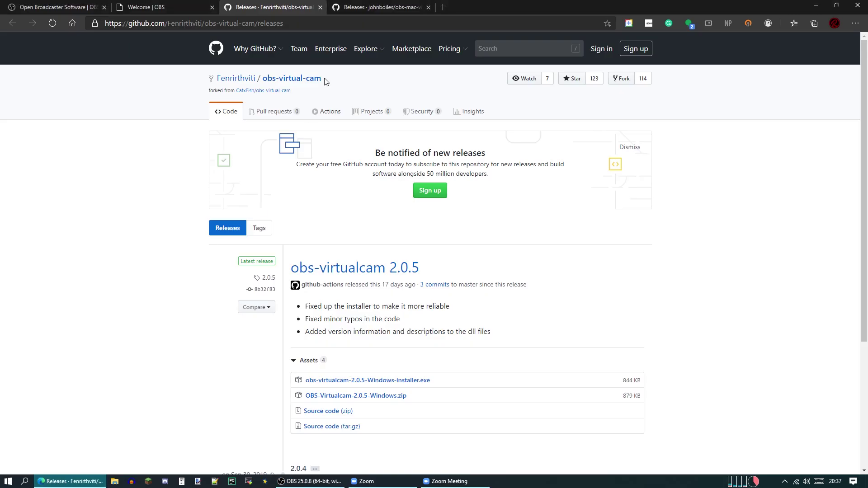
click(382, 5)
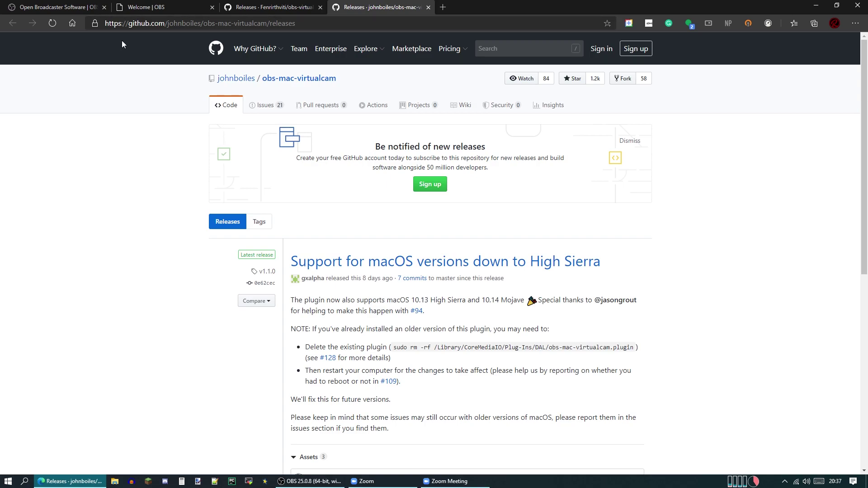
scroll(299, 231, down, 5)
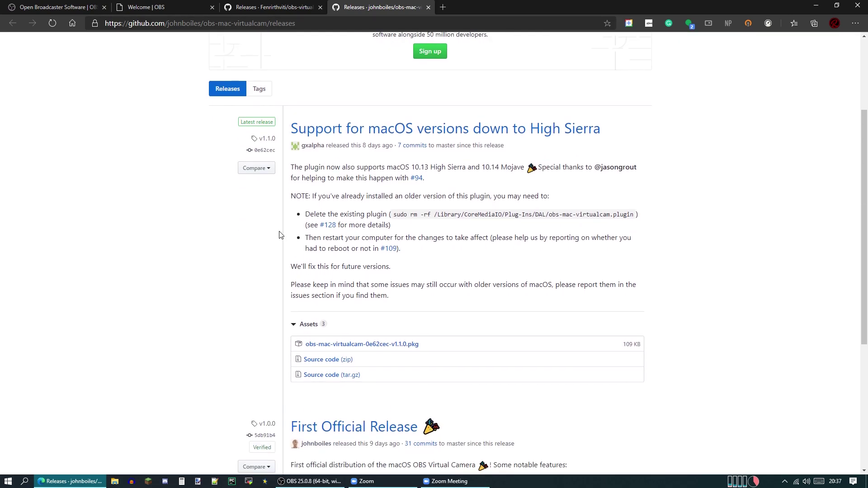
scroll(279, 235, up, 3)
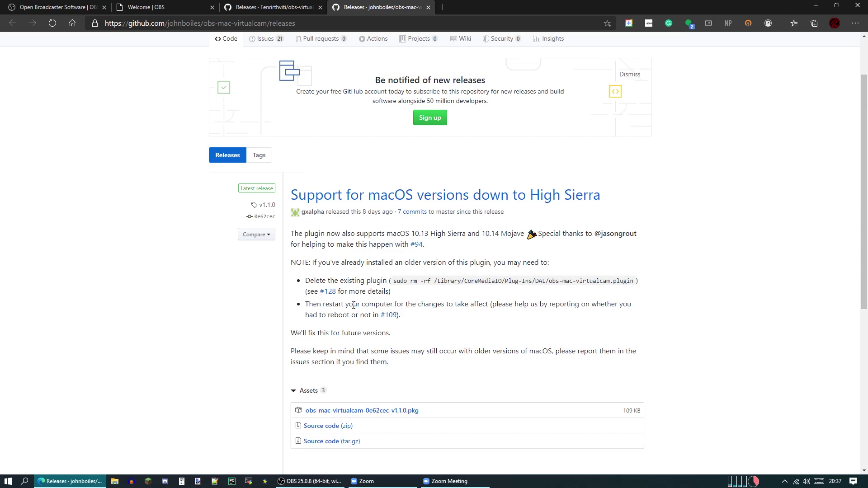
key(alt+Tab)
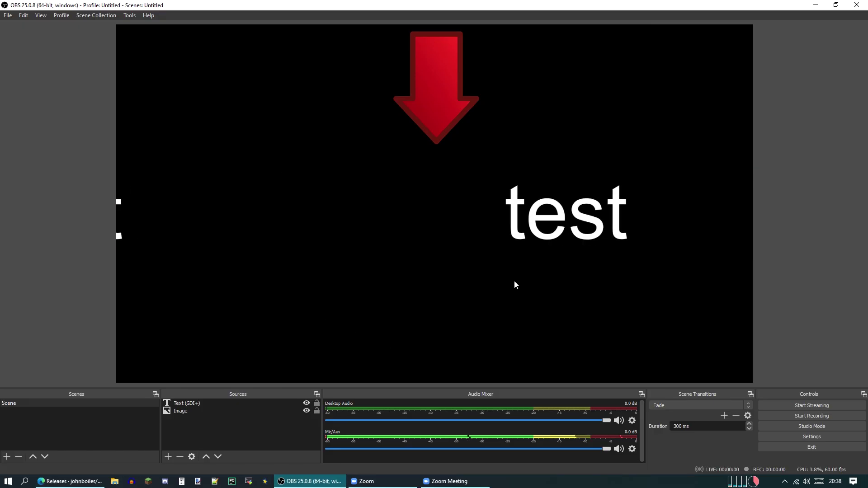